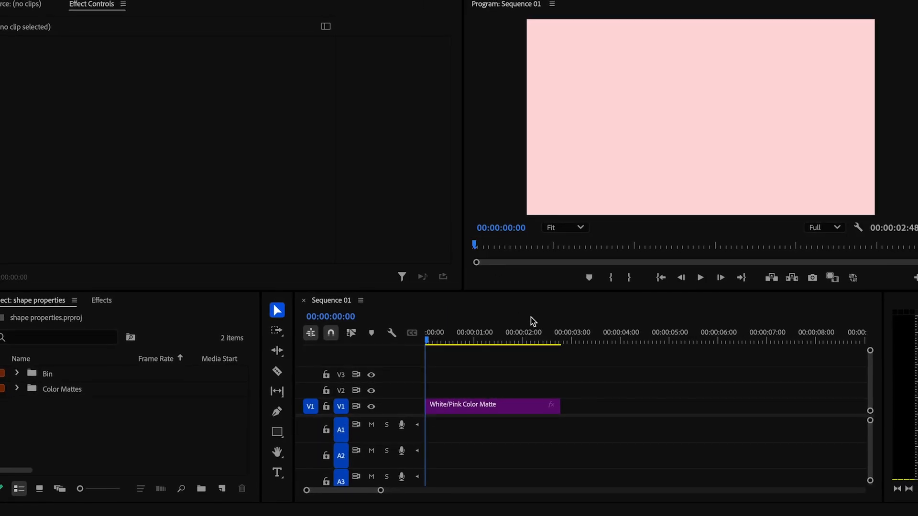
Draw a gray rectangle near the middle of the pink frame at the start of the sequence and return to the Selection tool.
left_click(426, 337)
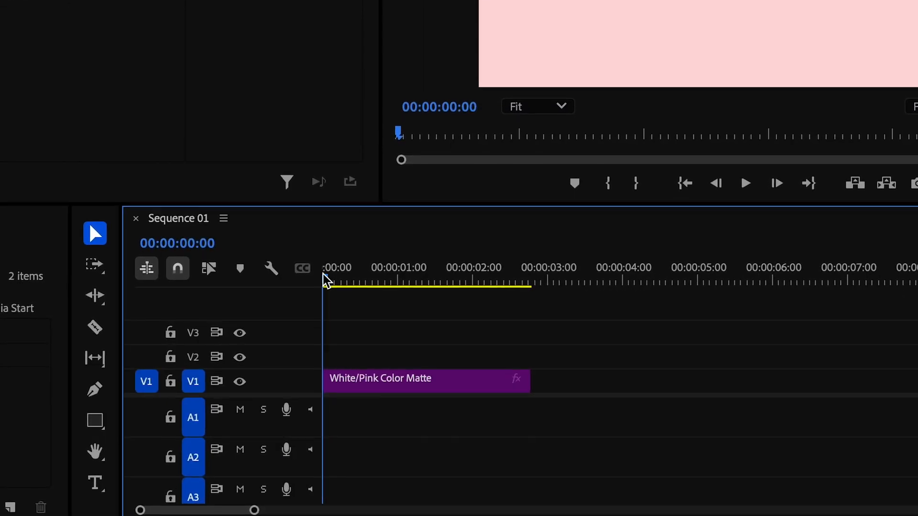
left_click_drag(325, 280, 285, 293)
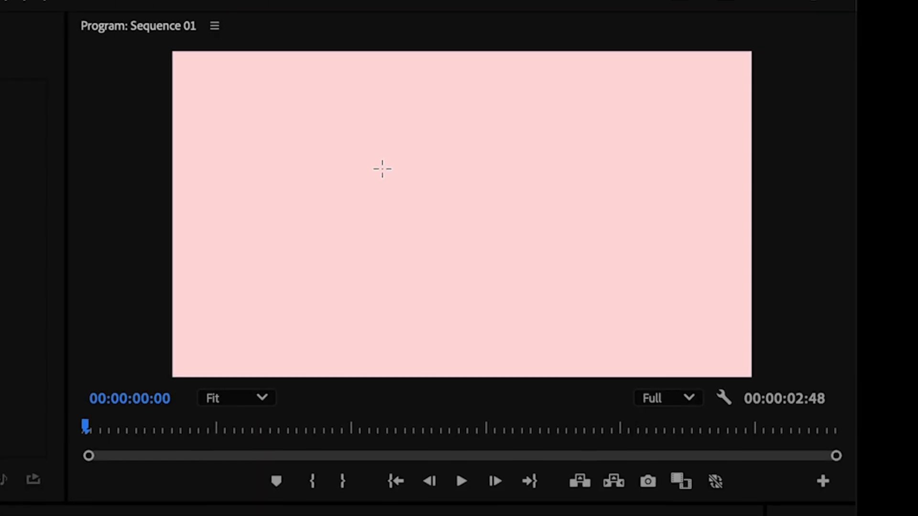
left_click_drag(382, 146, 550, 286)
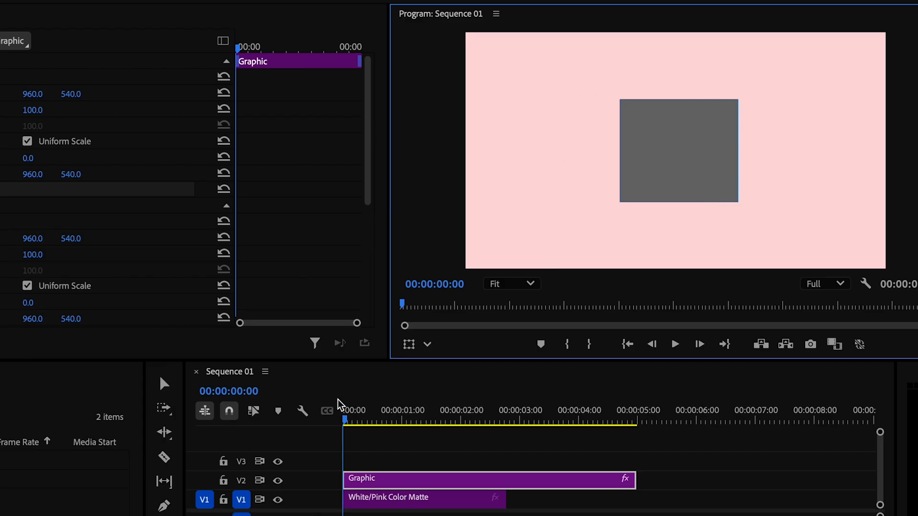
left_click(168, 386)
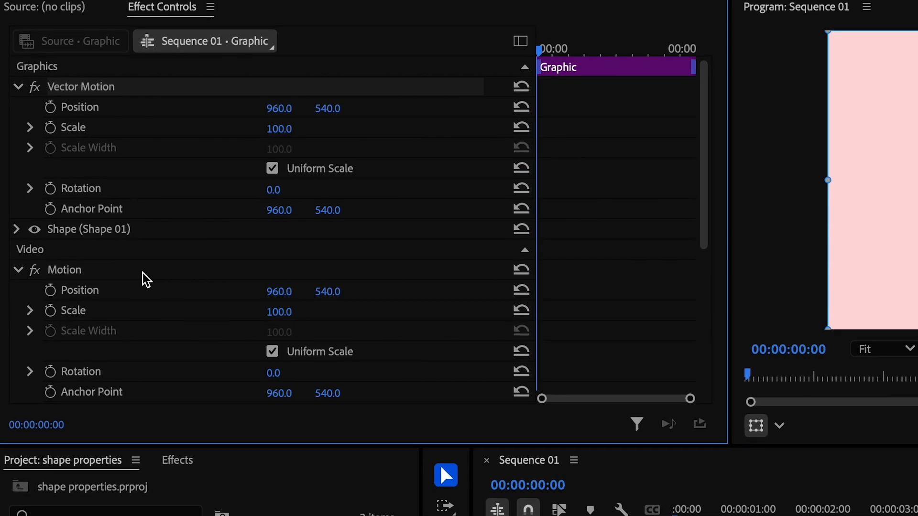
Try rotating the graphic and moving its anchor point using its motion properties.
left_click(143, 276)
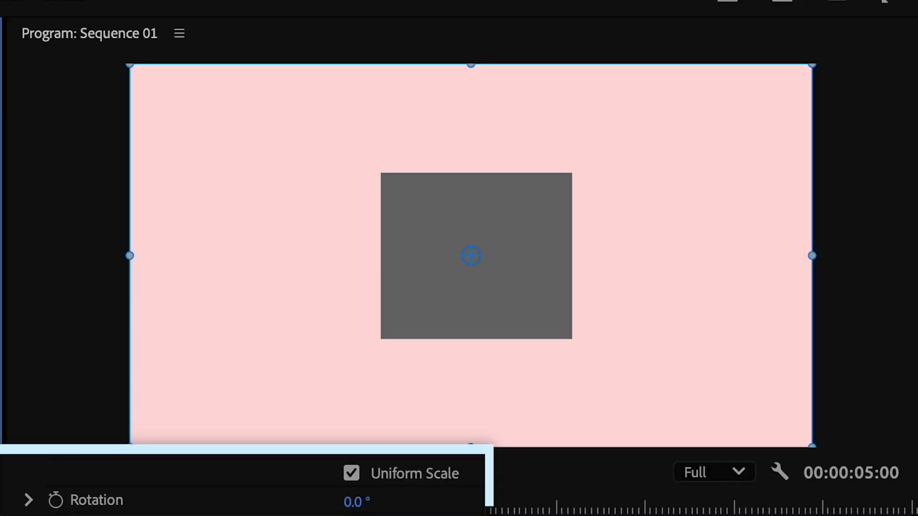
left_click_drag(354, 501, 479, 501)
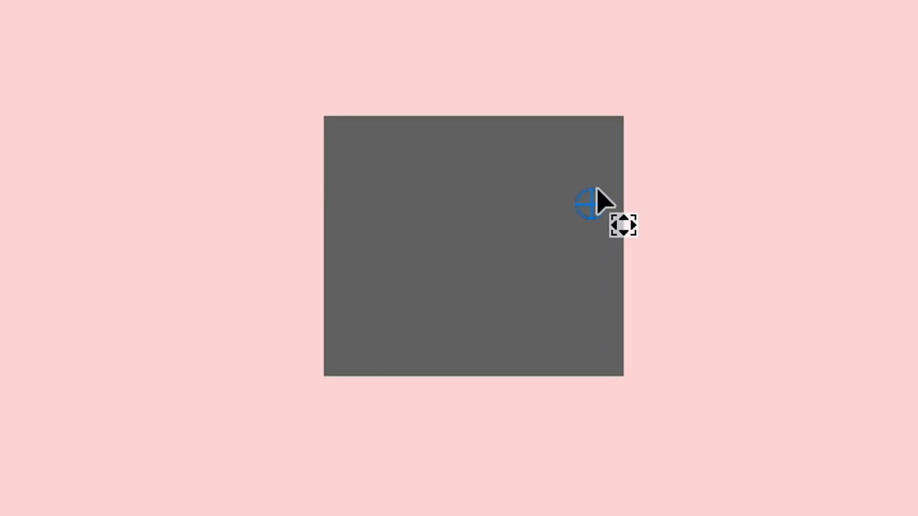
mouse_move(264, 285)
left_mouse_down()
mouse_move(430, 285)
mouse_move(272, 287)
mouse_move(281, 282)
left_mouse_up()
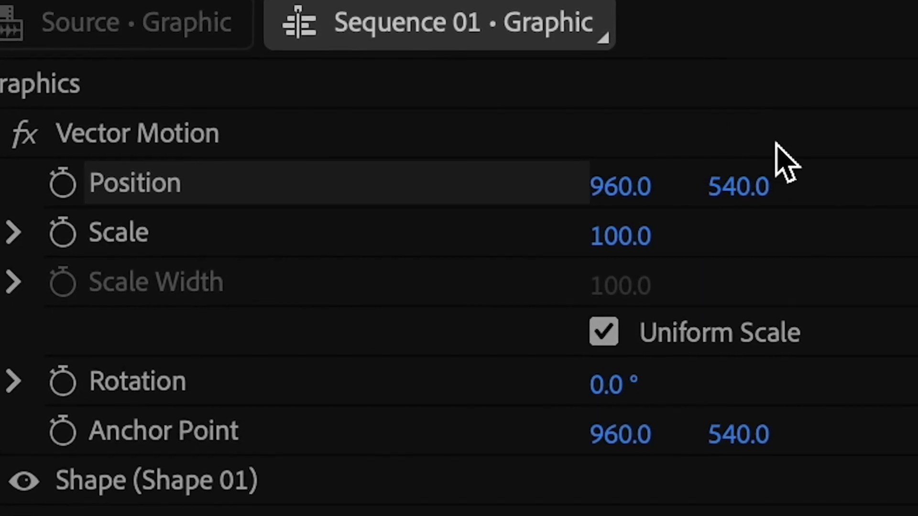
Try shifting the graphic's Vector Motion position vertically to 444, undo it, and try a horizontal shift.
left_click_drag(569, 62, 589, 65)
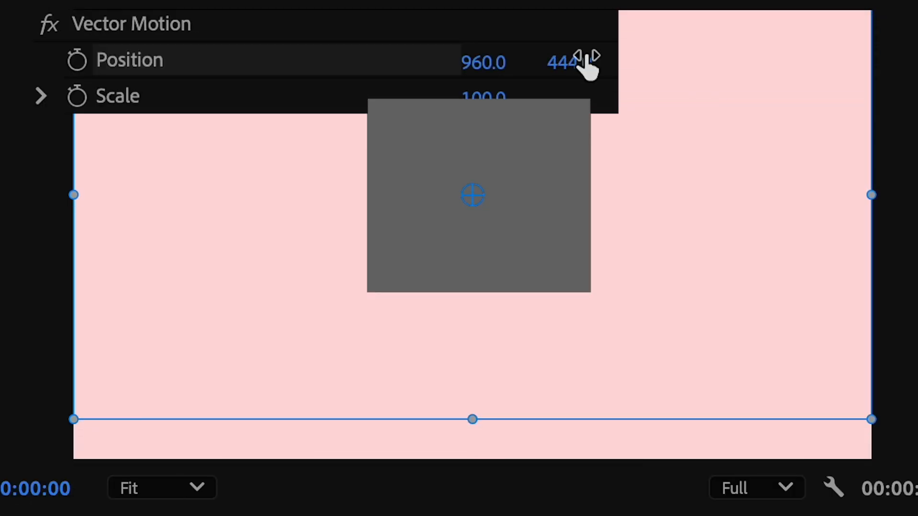
key("ctrl+z")
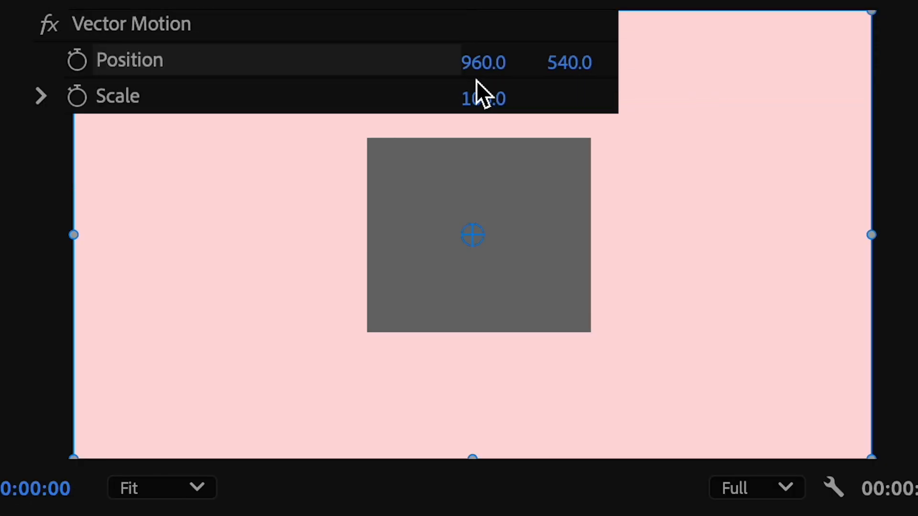
left_click_drag(482, 63, 549, 62)
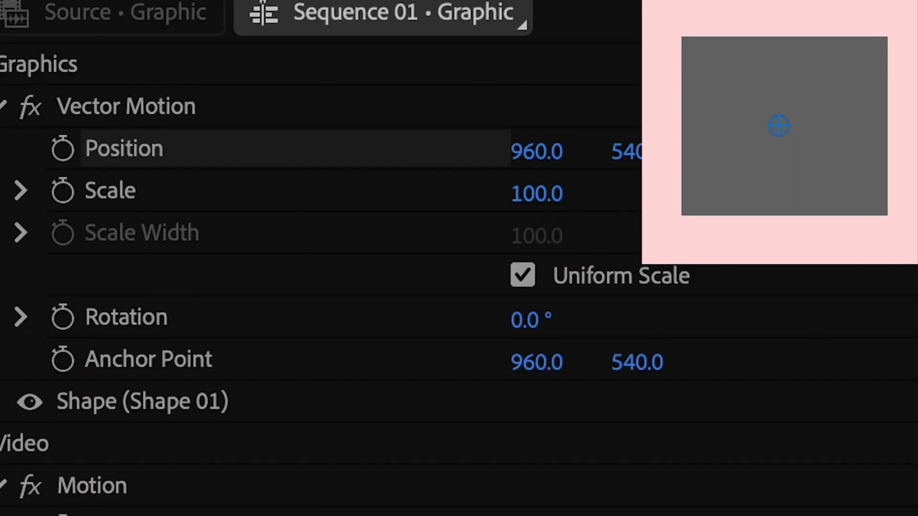
Try resizing the graphic through its Vector Motion scale, entering 140 and also adjusting the scale slider.
mouse_move(540, 206)
left_mouse_down()
mouse_move(506, 205)
mouse_move(550, 205)
left_mouse_up()
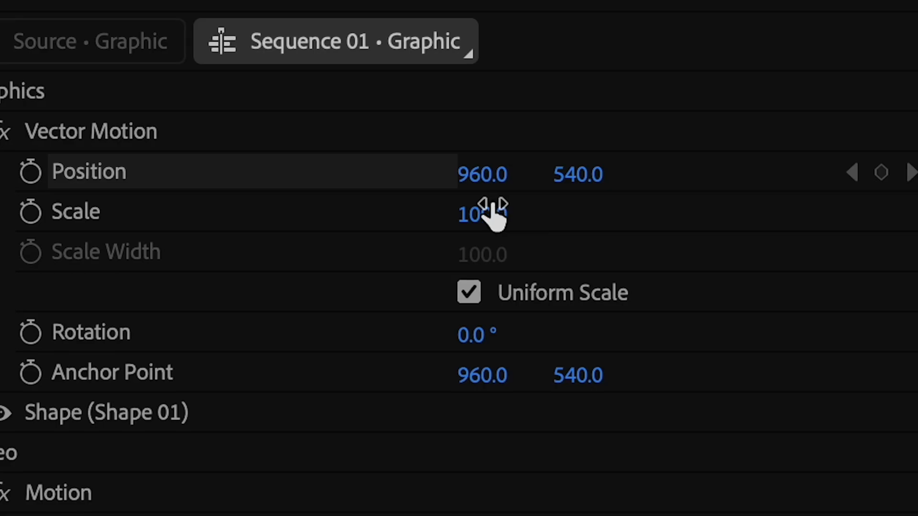
left_click(508, 210)
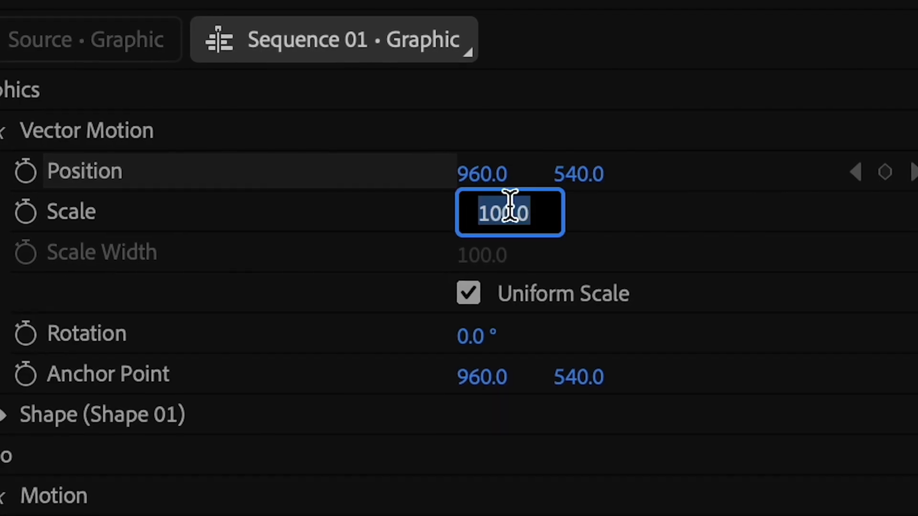
type("140")
key("Return")
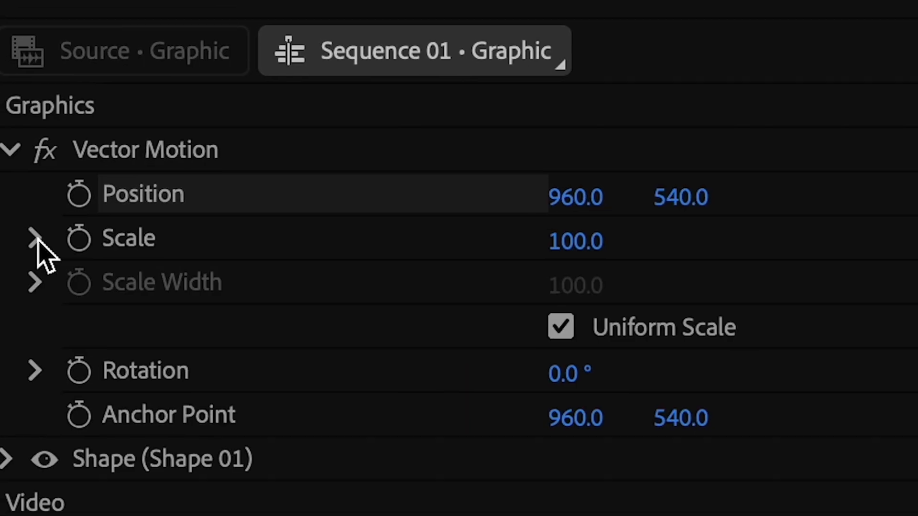
left_click(36, 238)
left_click_drag(475, 306, 375, 307)
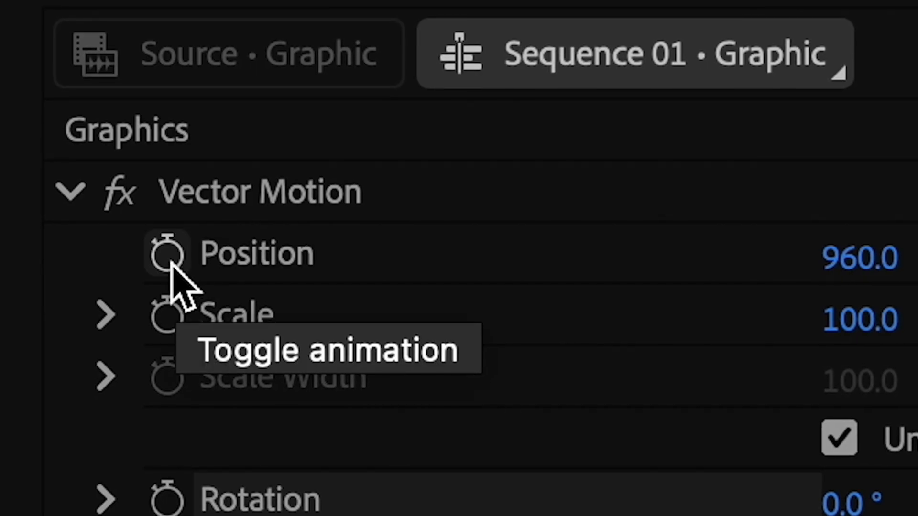
Animate the graphic's Vector Motion position from 767, 540 at the clip's start to 1404.2, 361.7 at a second keyframe, and play it.
left_click(168, 257)
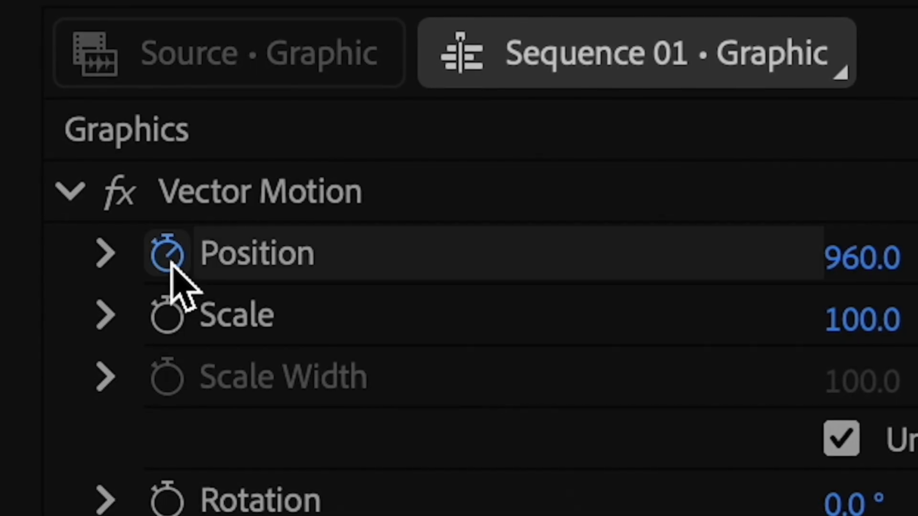
left_click_drag(408, 122, 539, 145)
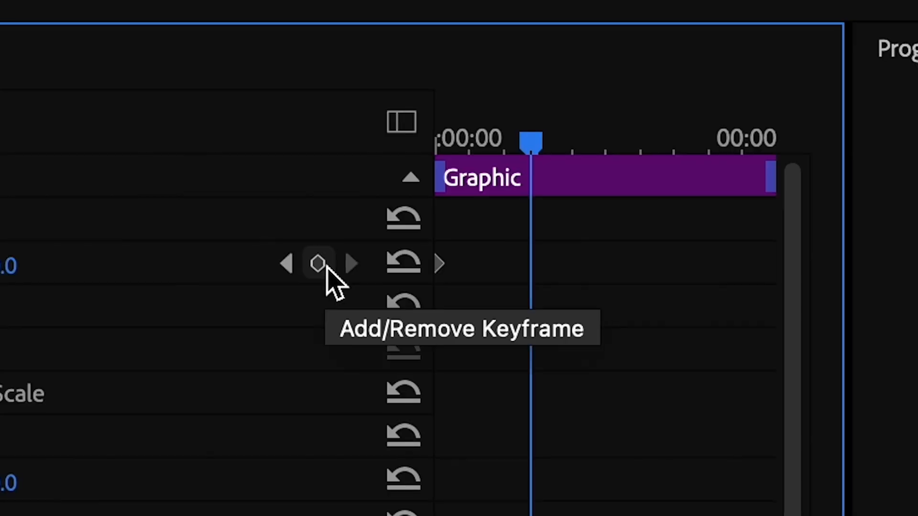
left_click(366, 282)
left_click_drag(545, 128, 423, 153)
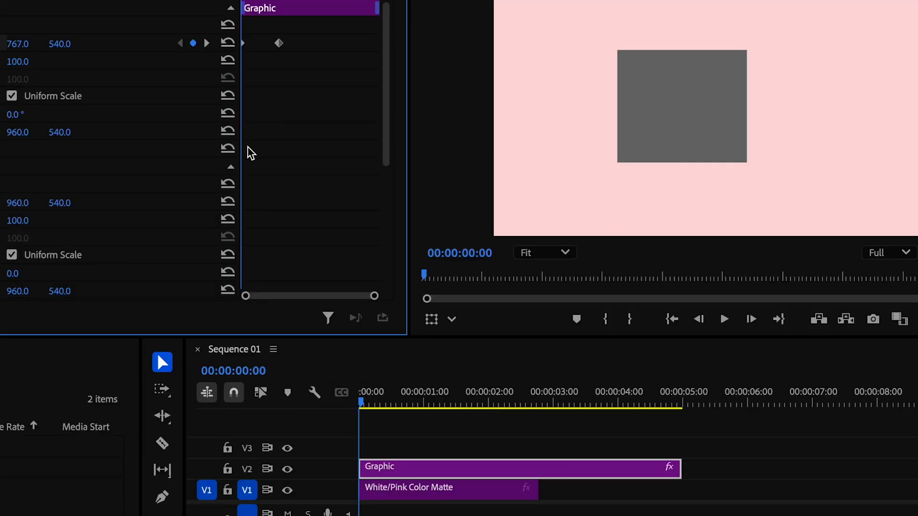
key("space")
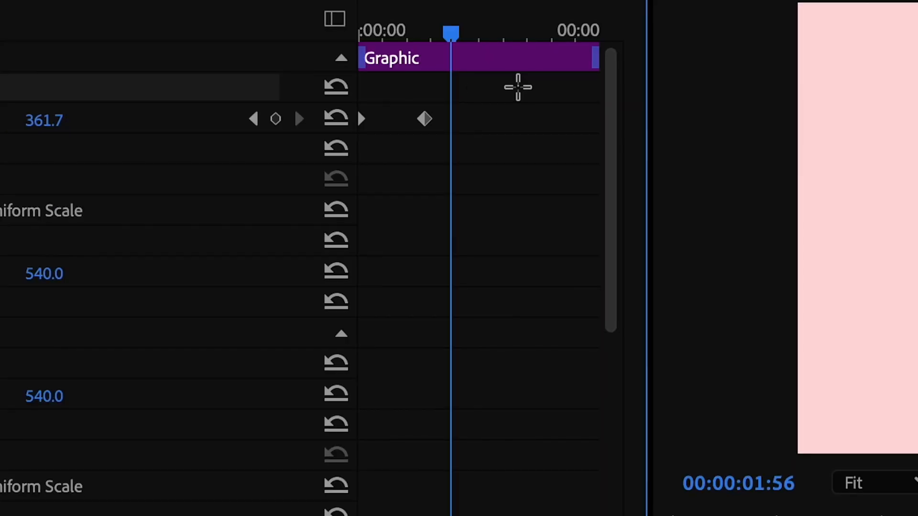
Try Bezier temporal interpolation on the graphic's position keyframes.
left_click(425, 119)
right_click(425, 123)
mouse_move(610, 426)
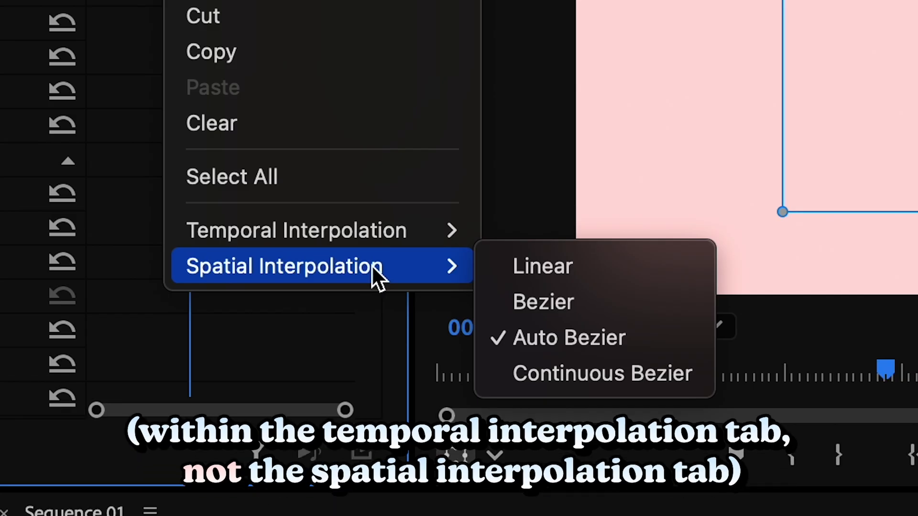
mouse_move(406, 226)
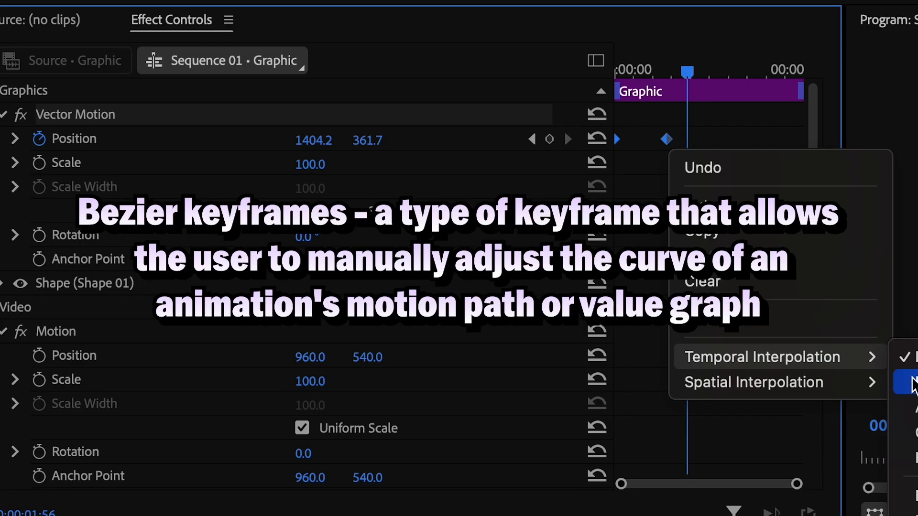
left_click(521, 267)
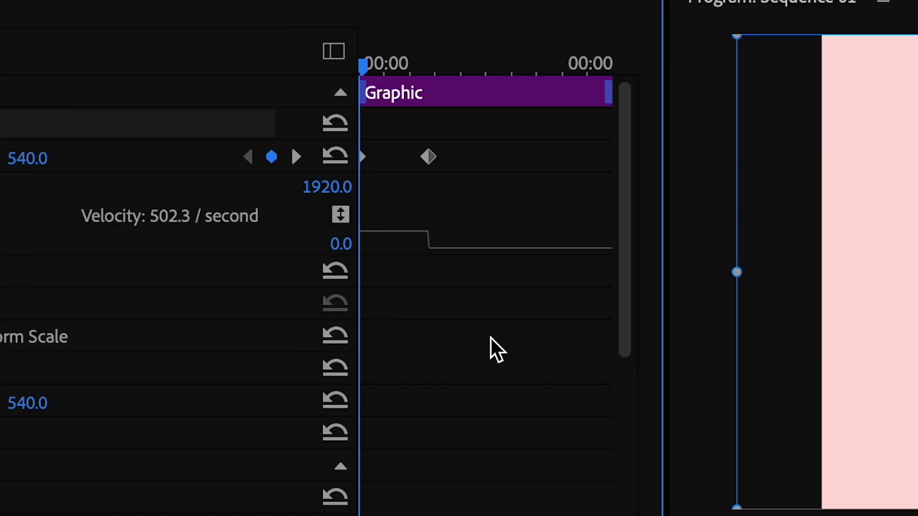
Apply Ease In temporal interpolation to the second position keyframe and scrub through the movement.
right_click(678, 143)
mouse_move(650, 448)
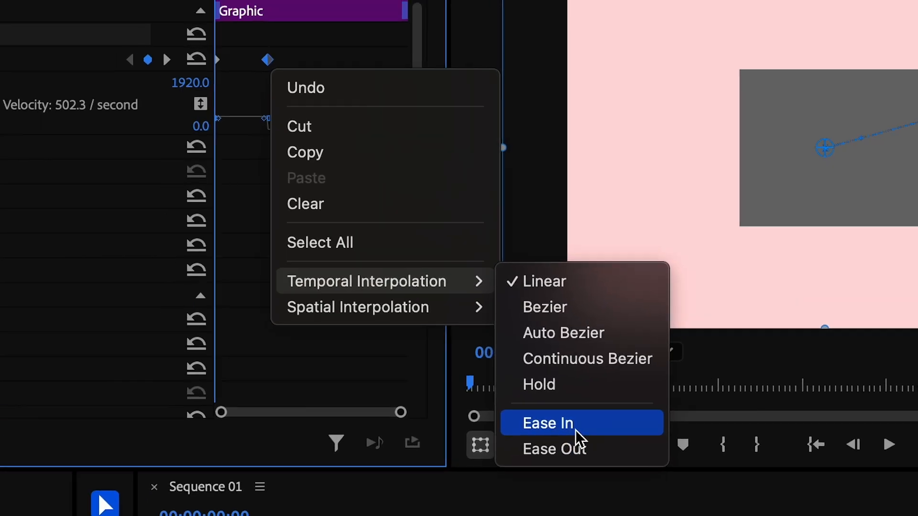
left_click(463, 335)
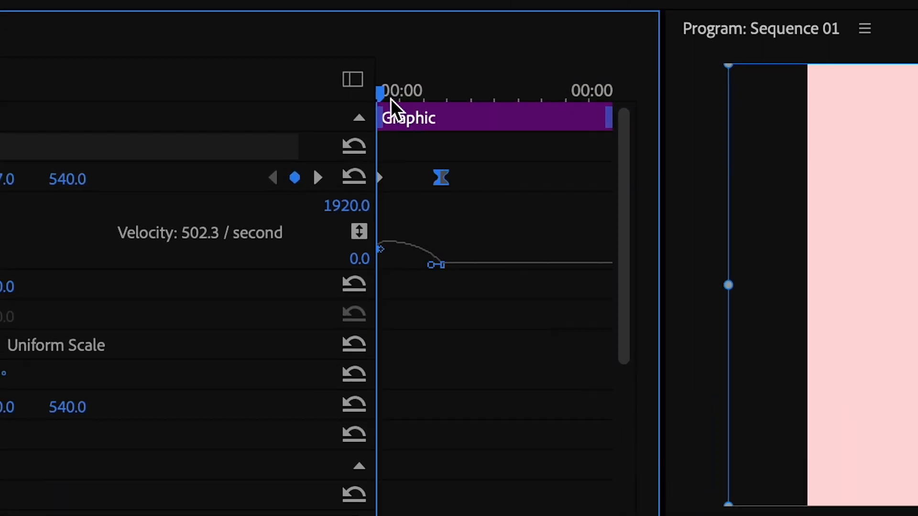
left_click_drag(391, 99, 452, 97)
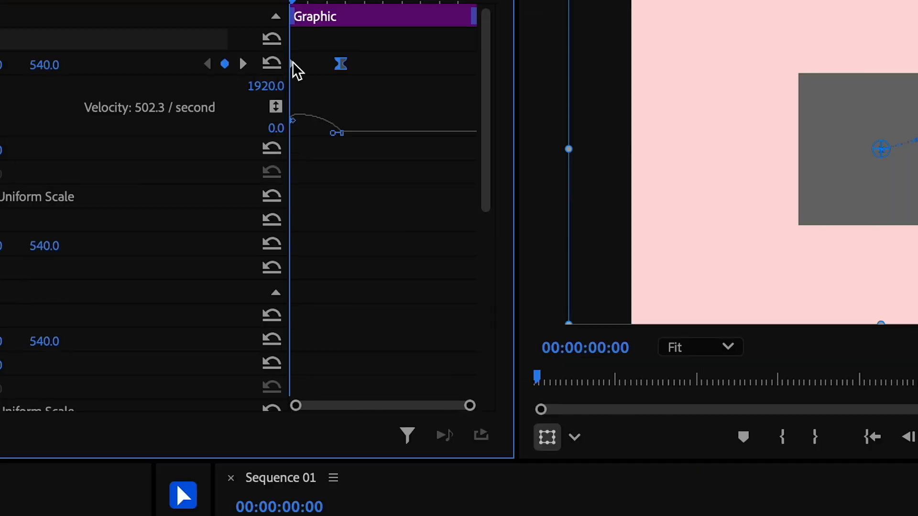
Apply Ease Out temporal interpolation to the first position keyframe and play the animation.
right_click(387, 170)
mouse_move(460, 273)
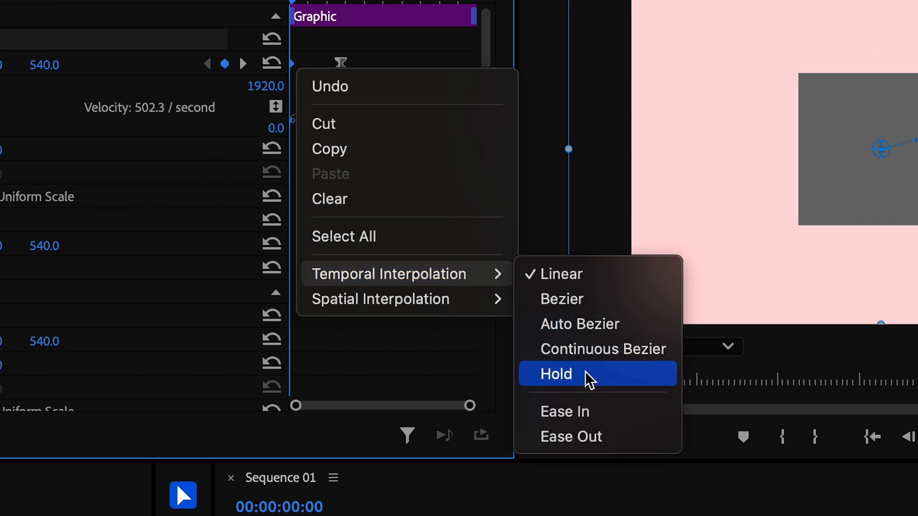
left_click(611, 445)
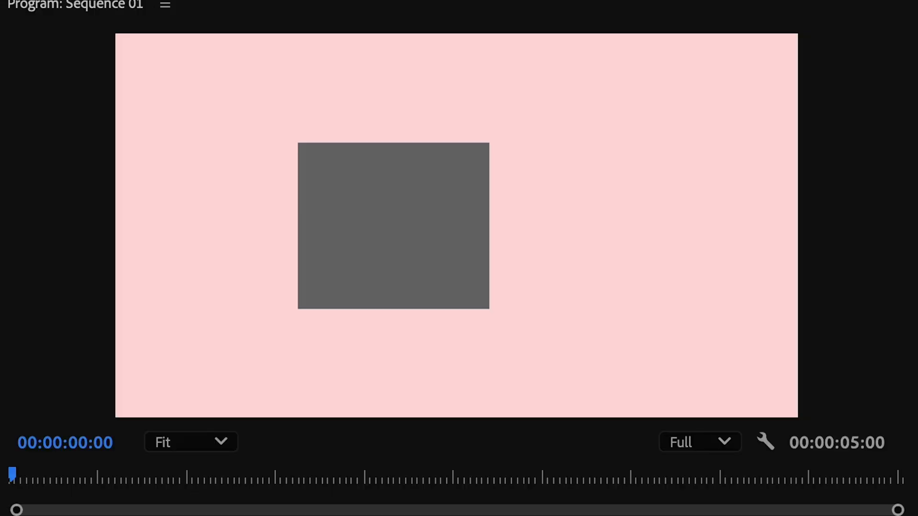
key("space")
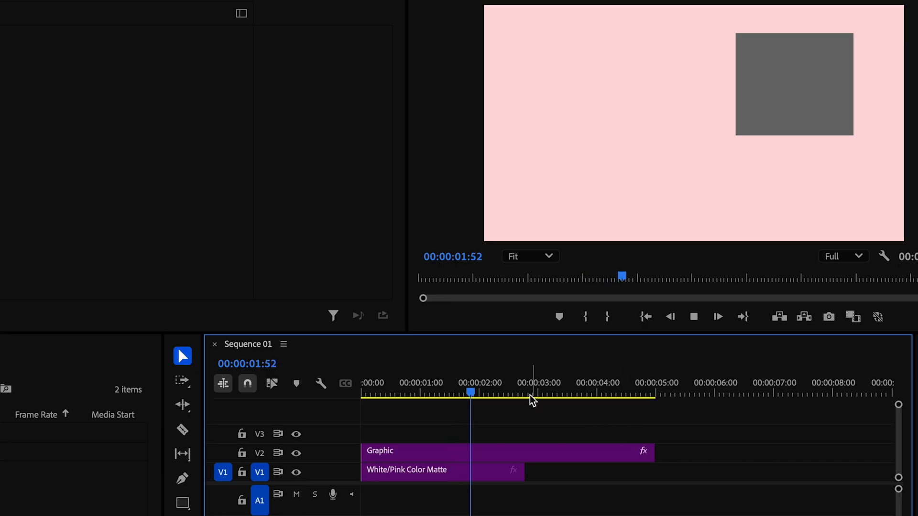
Lengthen the second position keyframe's ease handle in the velocity graph for a sharper curve, and play the result.
left_click_drag(528, 400, 391, 429)
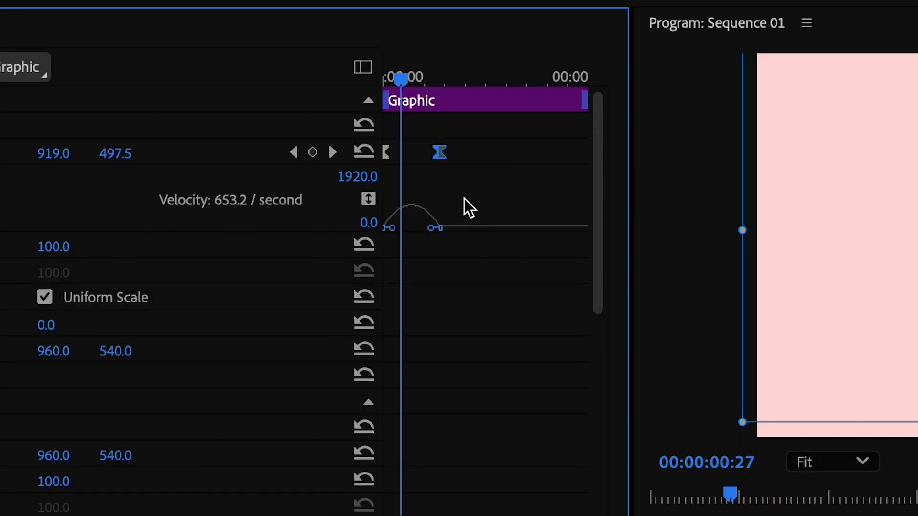
left_click_drag(431, 232, 416, 233)
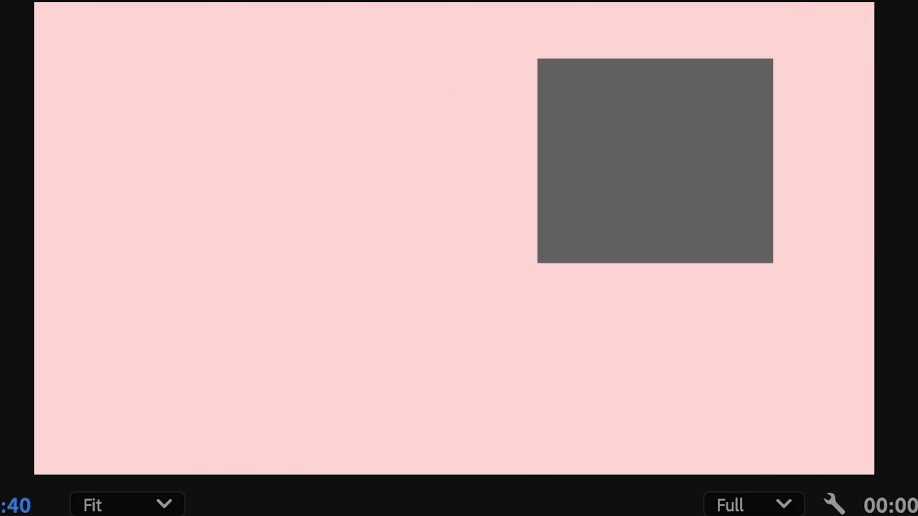
key("space")
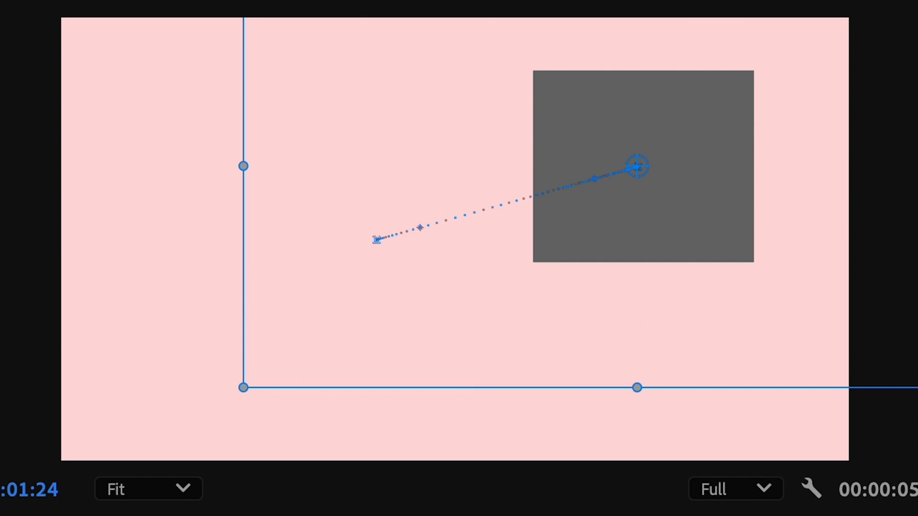
Change both position keyframes to Hold temporal interpolation and play the animation from near the clip's start.
right_click(317, 137)
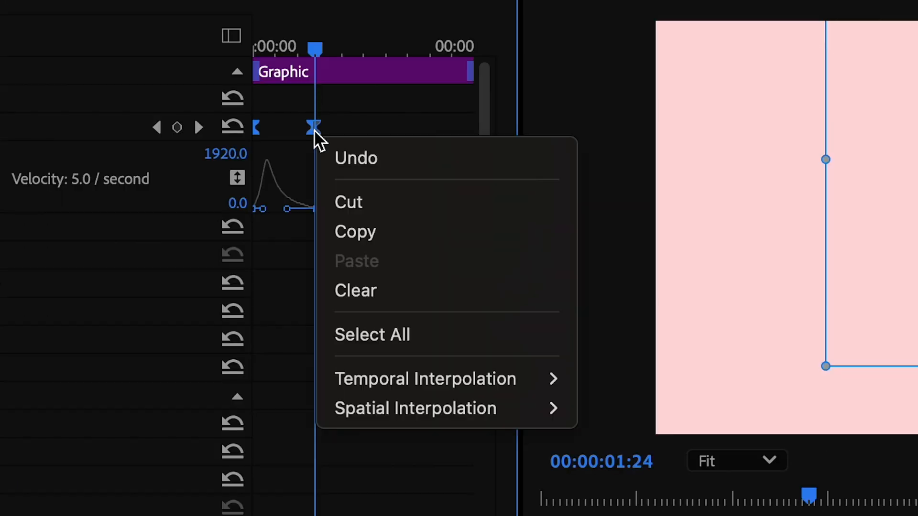
mouse_move(449, 384)
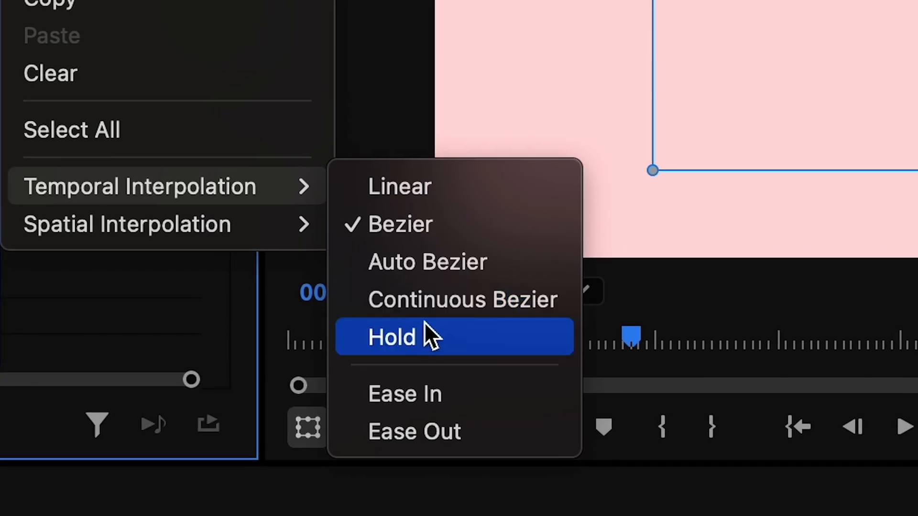
left_click(438, 343)
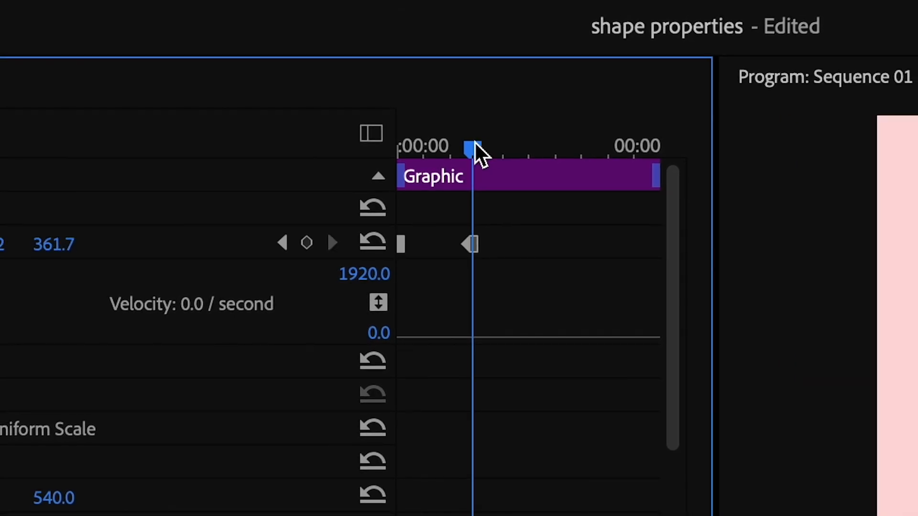
left_click_drag(474, 143, 411, 149)
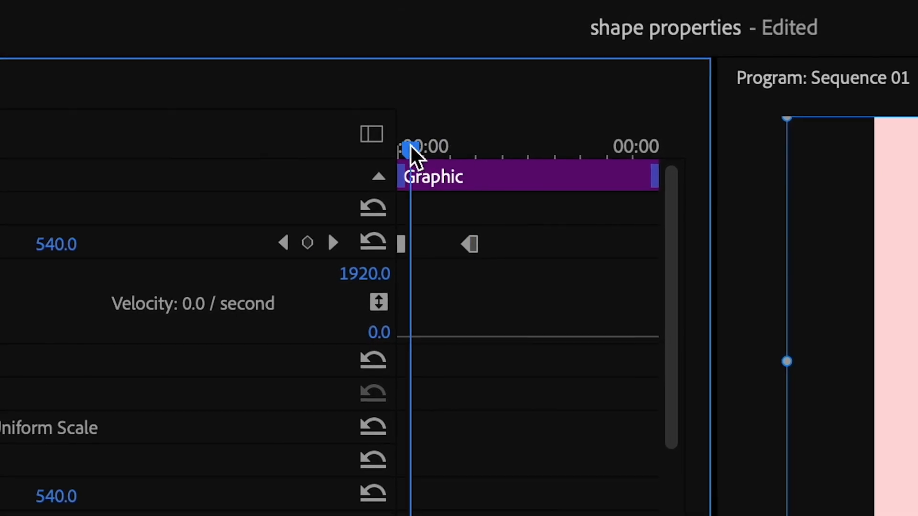
key("space")
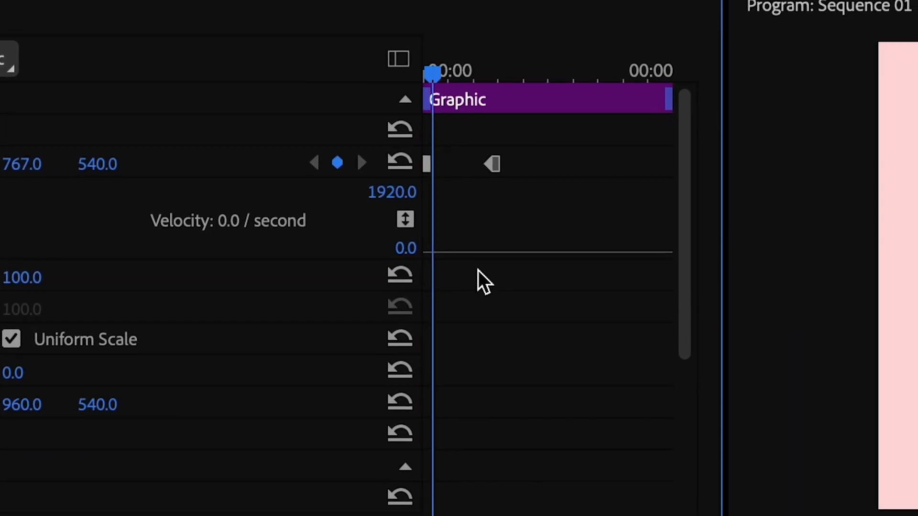
Open the interpolation options for the second position keyframe.
right_click(498, 161)
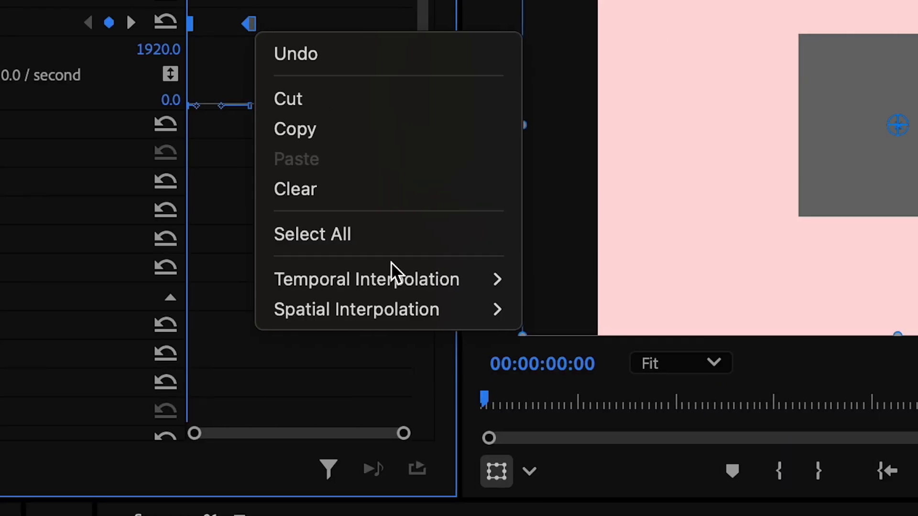
mouse_move(375, 311)
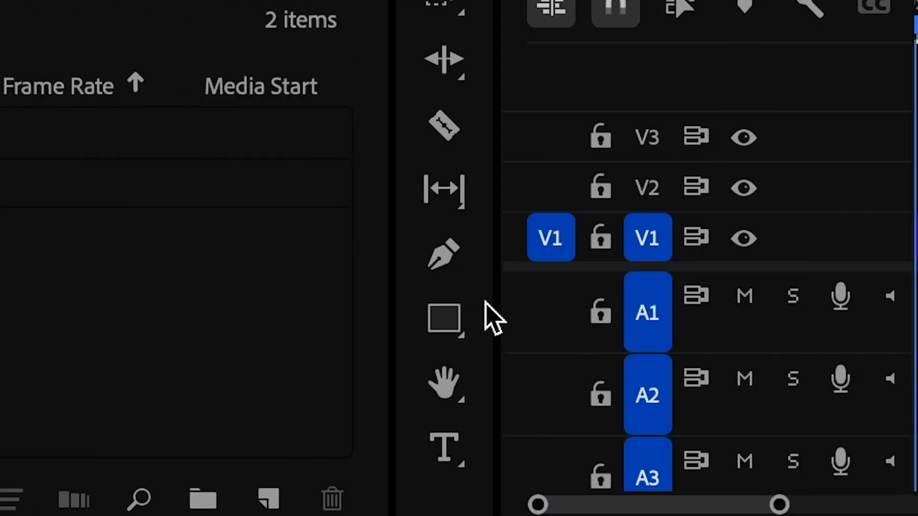
Draw a tall rectangle with the Rectangle Tool near the centre of the blue frame as the robot's body.
left_click(442, 329)
left_click(434, 337)
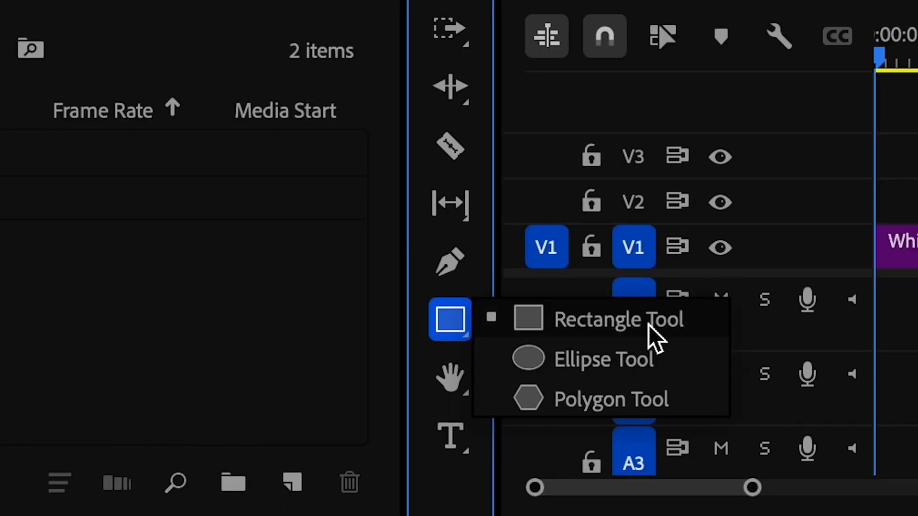
left_click(649, 324)
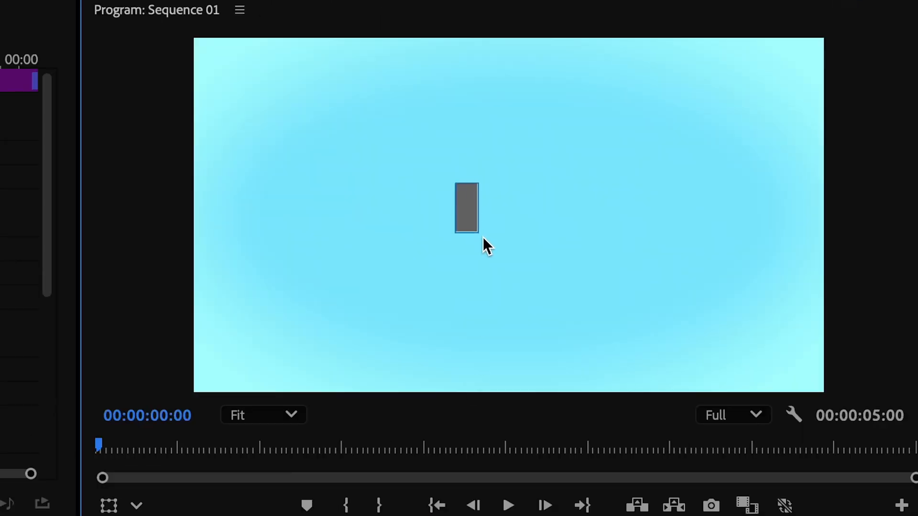
left_click_drag(482, 238, 544, 306)
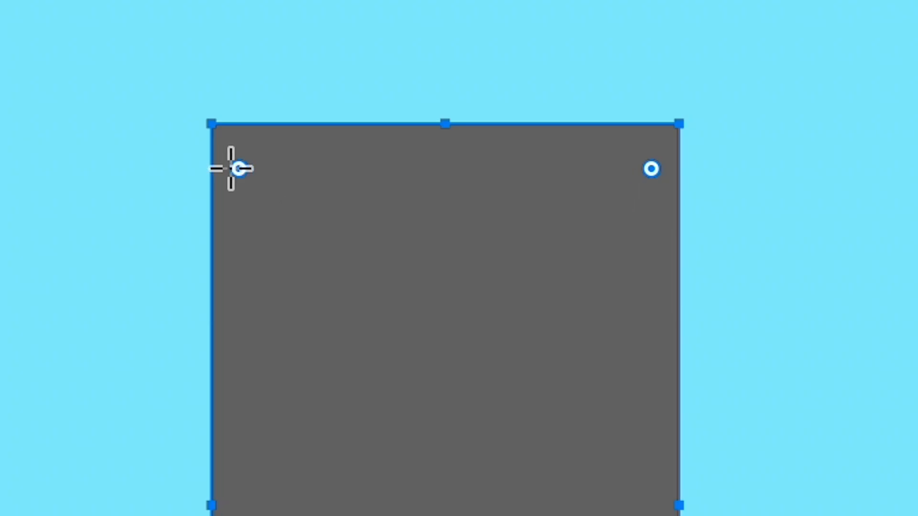
Try rounding the body rectangle's corners with its corner-radius handles.
left_click_drag(239, 169, 288, 205)
left_click_drag(238, 168, 253, 192)
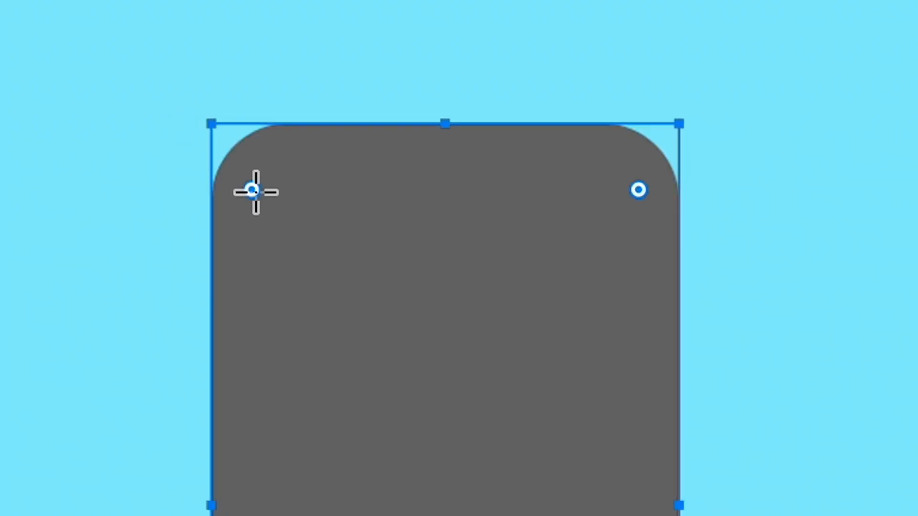
left_click_drag(404, 275, 425, 9)
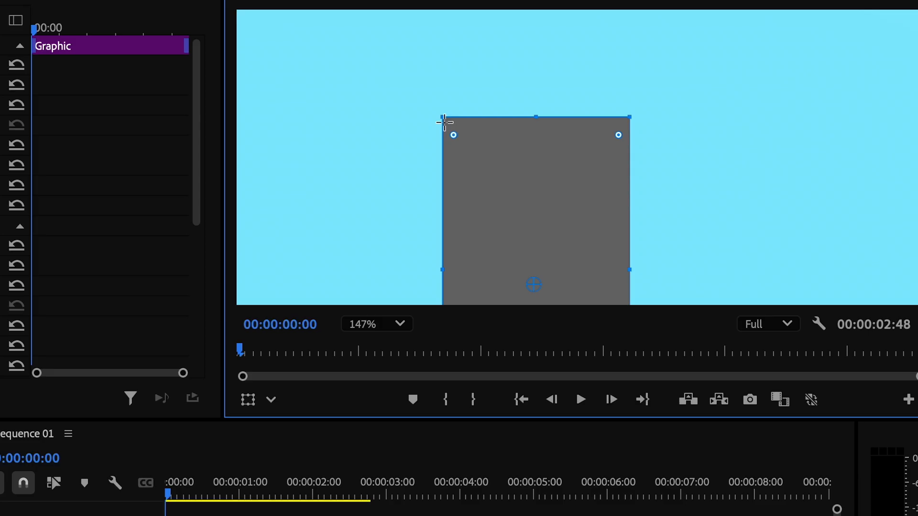
left_click_drag(453, 134, 460, 145)
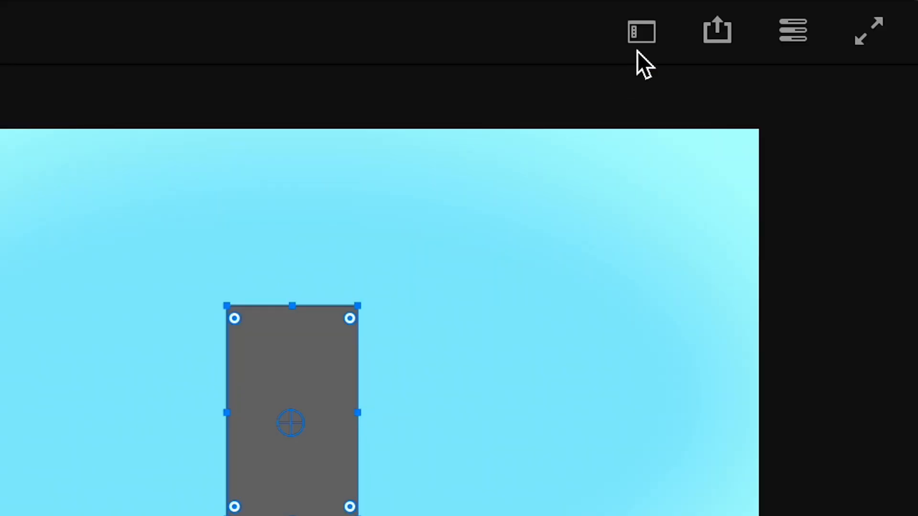
left_click(641, 40)
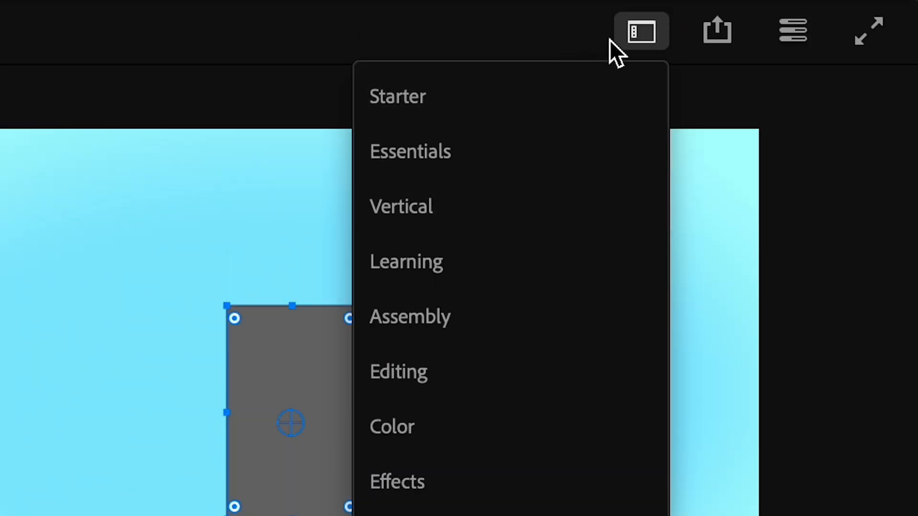
left_click(638, 38)
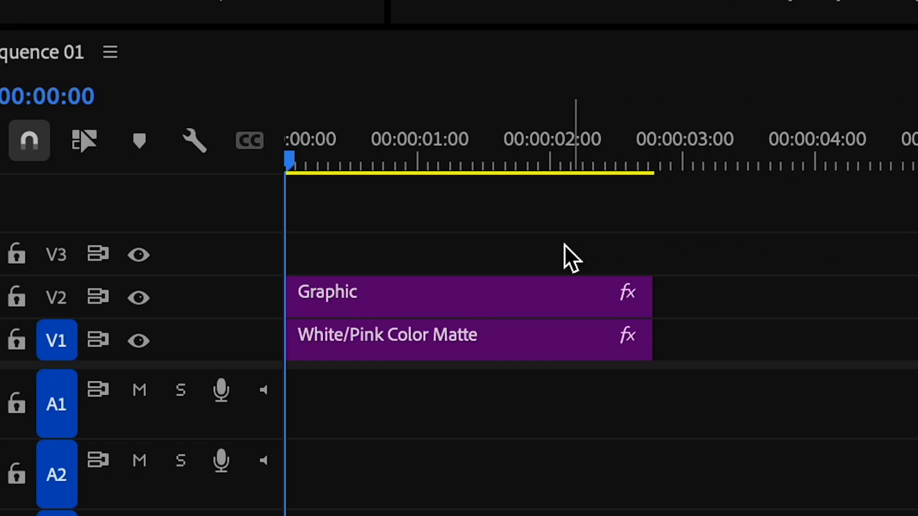
Draw a narrow vertical rectangle in the Graphic clip as a leg under the body's lower-left corner, and slim its width slightly.
left_click(508, 291)
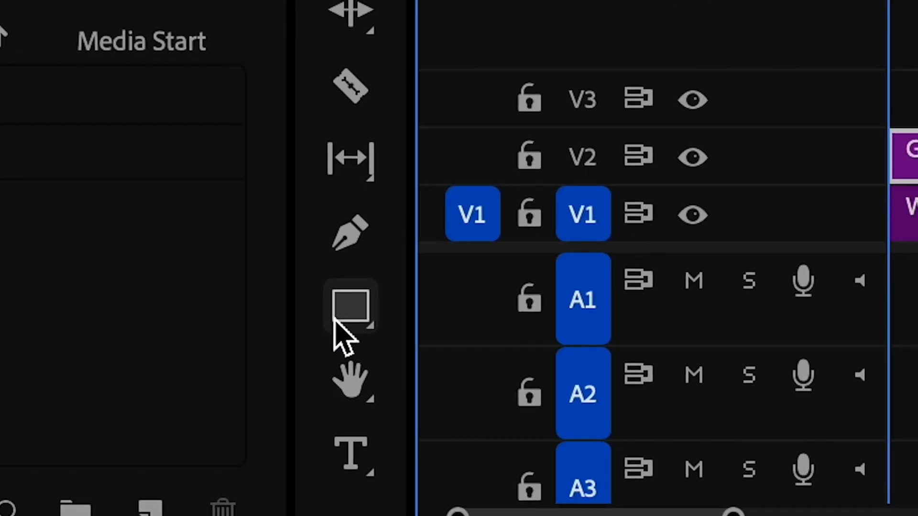
left_click(350, 316)
left_click_drag(532, 52, 373, 319)
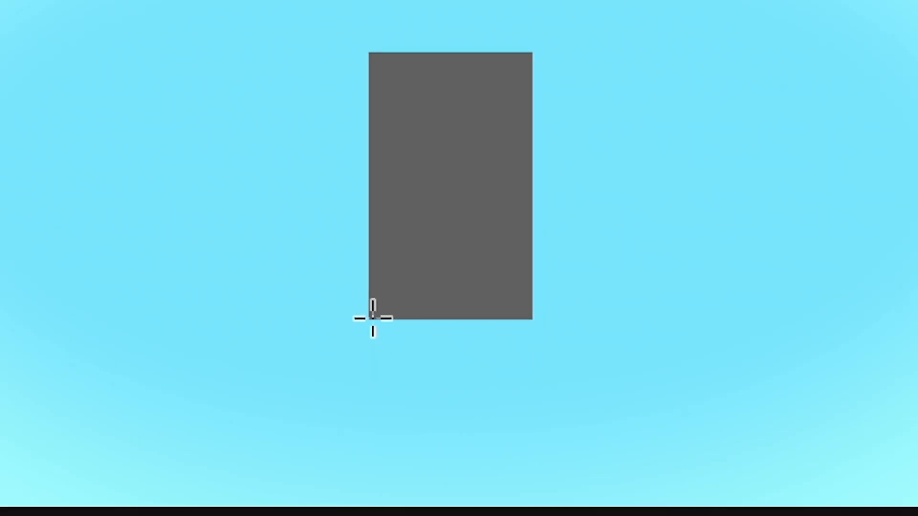
left_click_drag(375, 361, 446, 462)
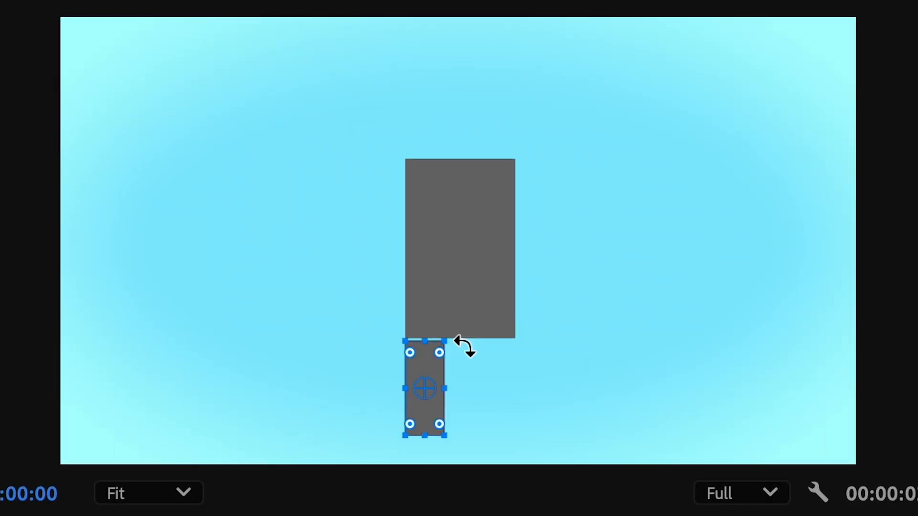
scroll(463, 345, "up", 5)
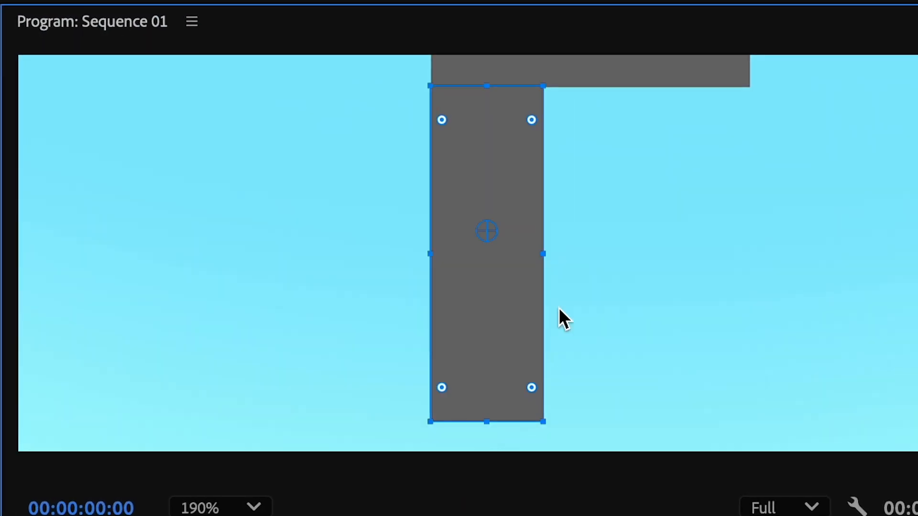
left_click_drag(543, 258, 530, 257)
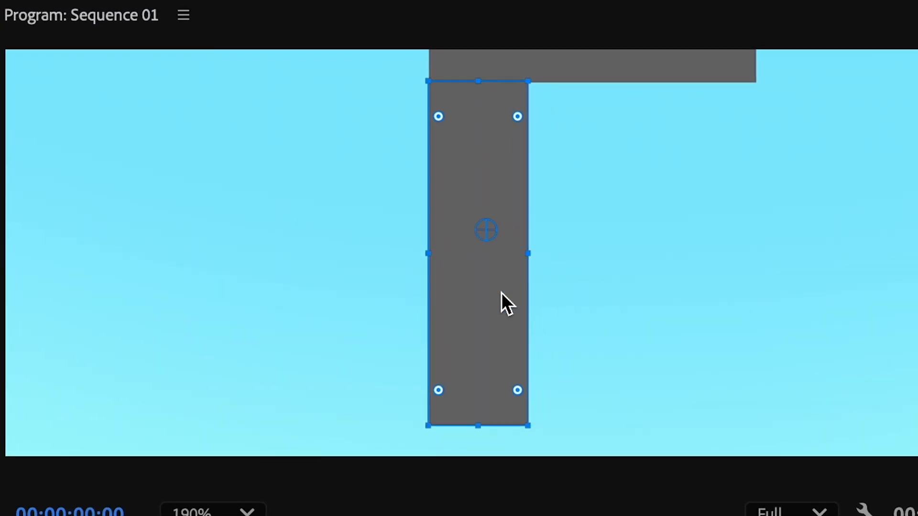
Duplicate the leg (Shape 04) and set the copy's position to 1064.0, 896.0 under the body's other lower corner.
scroll(566, 258, "down", 2)
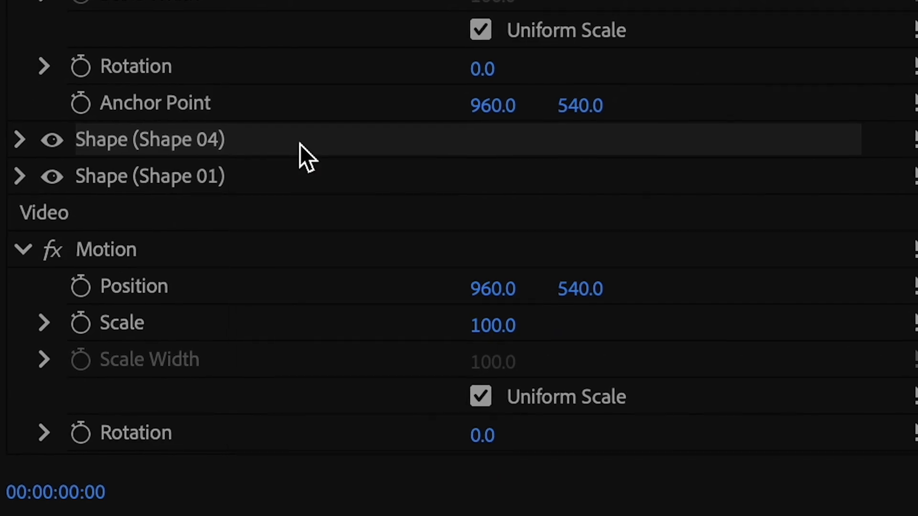
right_click(302, 153)
left_click(376, 411)
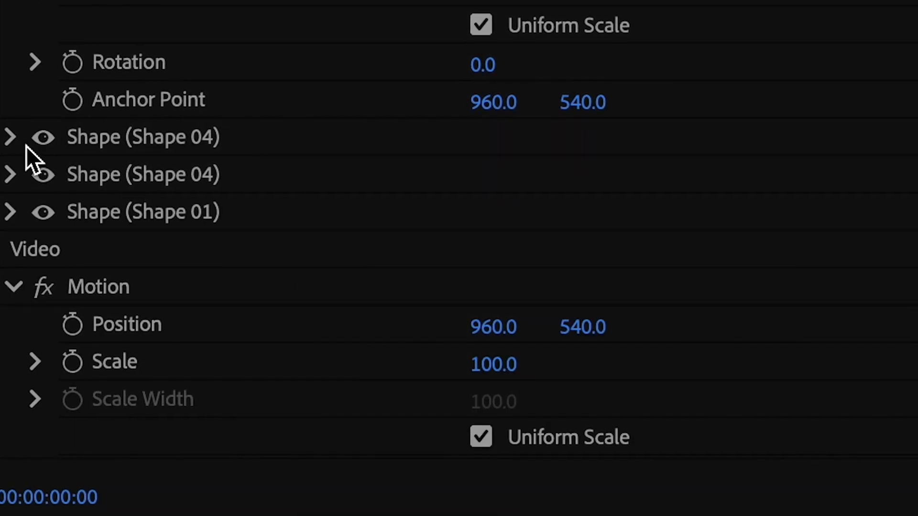
left_click(41, 215)
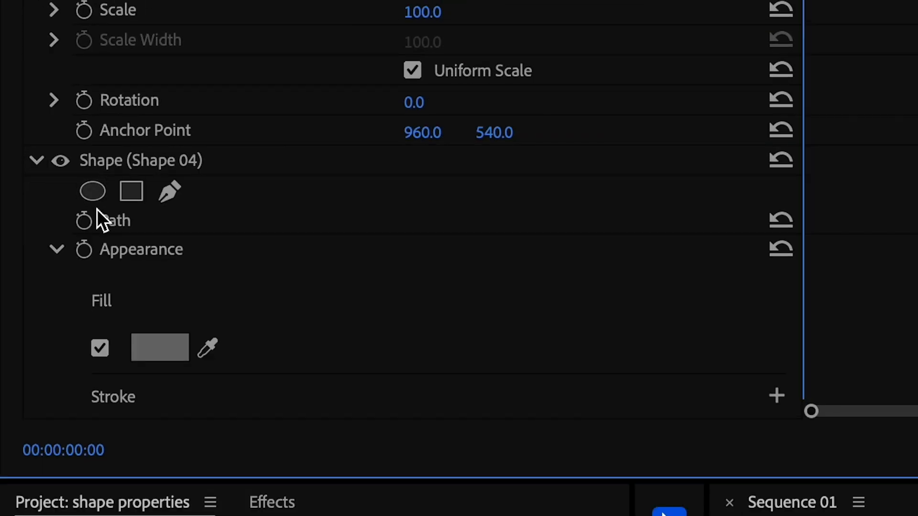
scroll(298, 257, "down", 5)
left_click_drag(423, 217, 512, 217)
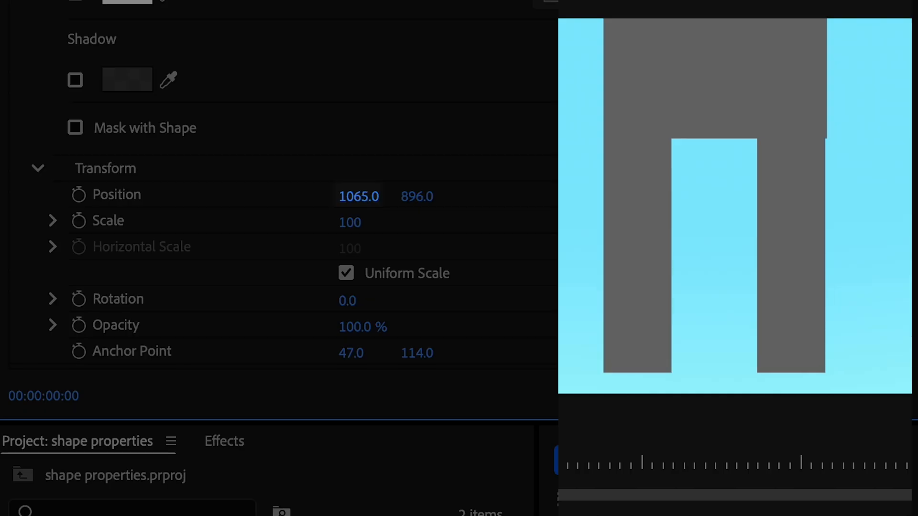
left_click_drag(359, 197, 361, 196)
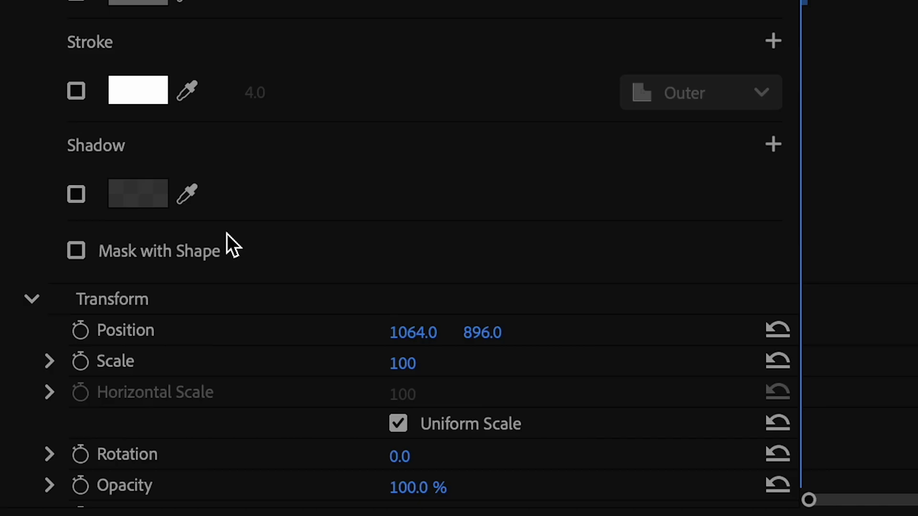
Draw a horizontal rectangle as an arm extending left from the body's upper-left corner, with their top edges aligned.
scroll(244, 247, "up", 3)
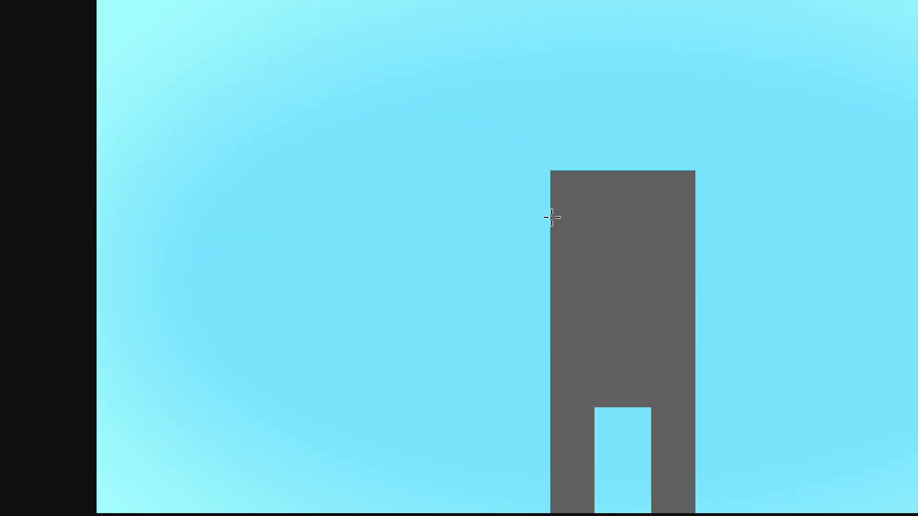
left_click_drag(550, 215, 324, 172)
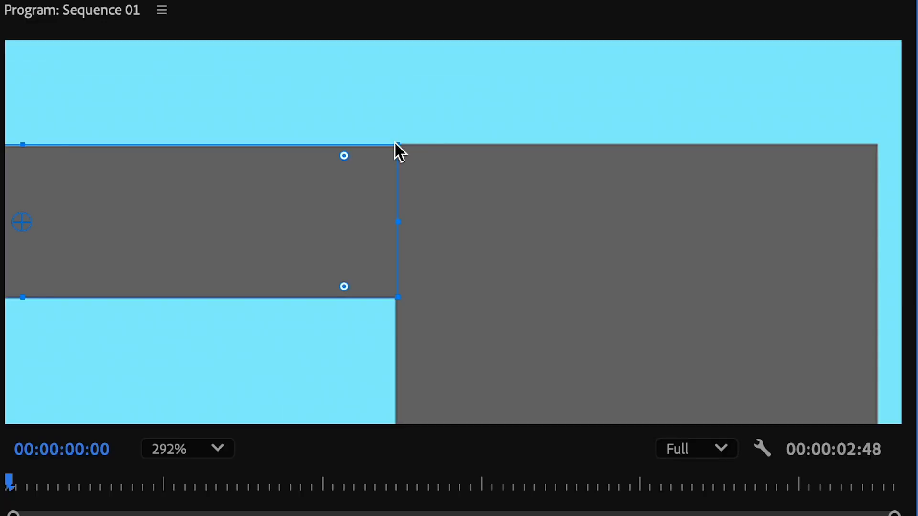
scroll(438, 168, "up", 8)
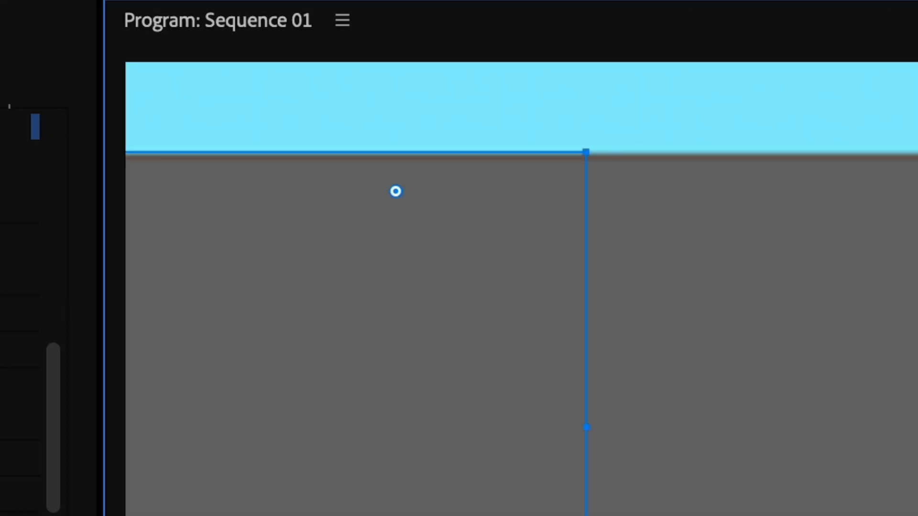
left_click(201, 448)
left_click(209, 482)
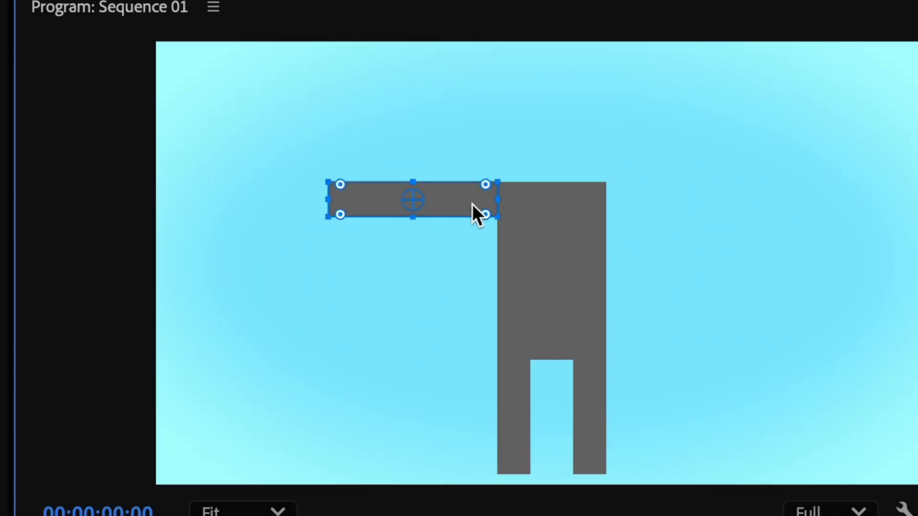
Move the arm's anchor point to its shoulder end and rotate the arm about it.
scroll(455, 204, "up", 3)
left_click_drag(360, 193, 561, 196)
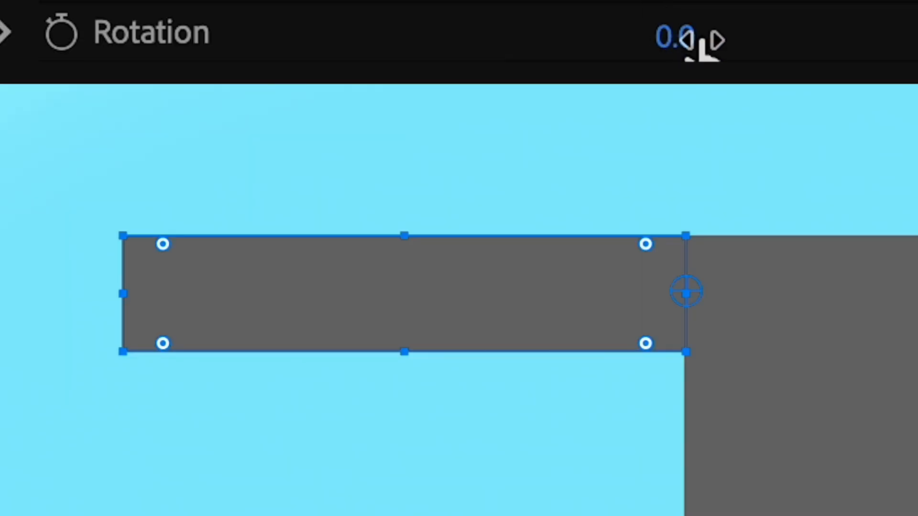
mouse_move(703, 45)
left_mouse_down()
mouse_move(669, 45)
mouse_move(700, 45)
left_mouse_up()
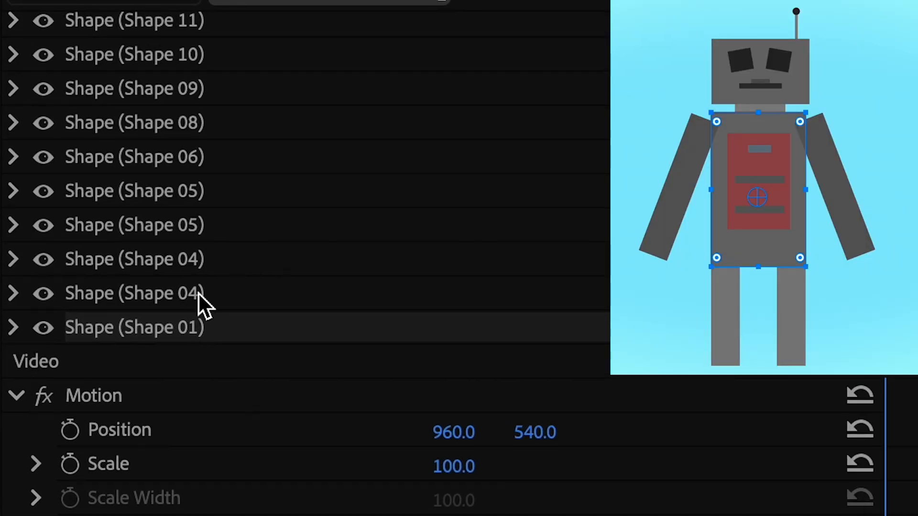
Move the right-hand leg's shape, the upper Shape 04, below Shape 01 in the layer order so it sits behind the body.
left_click(198, 293)
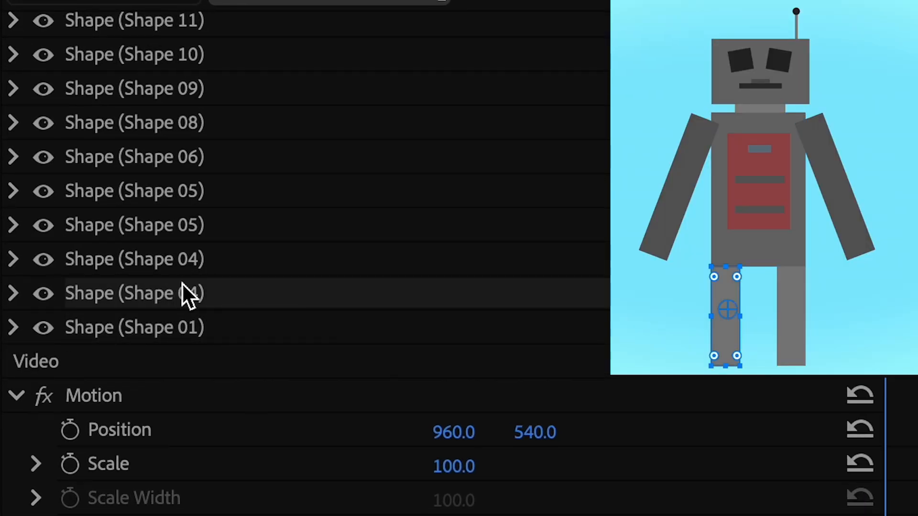
left_click(213, 261)
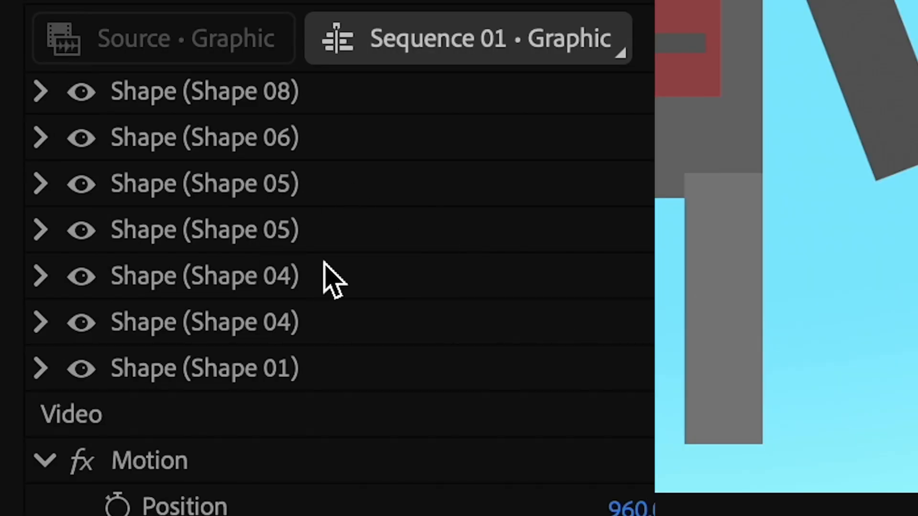
left_click_drag(340, 271, 345, 342)
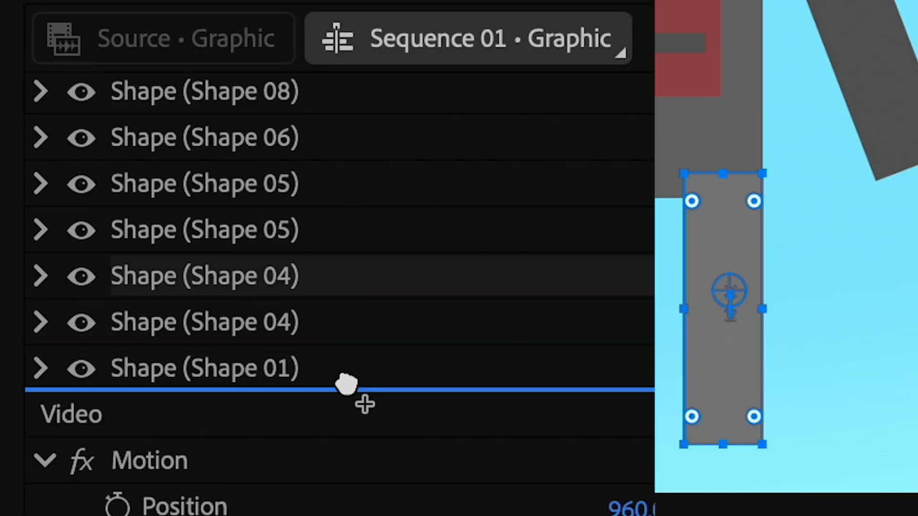
left_click_drag(346, 384, 348, 387)
Copy the leg's first position keyframe, paste it at the playhead after the second keyframe, and scrub back through the leg's movement.
right_click(374, 235)
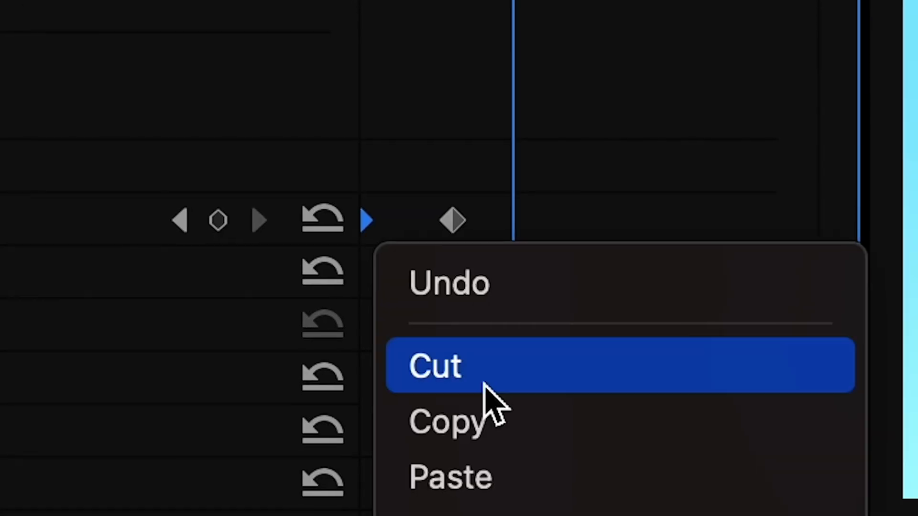
left_click(487, 411)
right_click(545, 235)
left_click(656, 472)
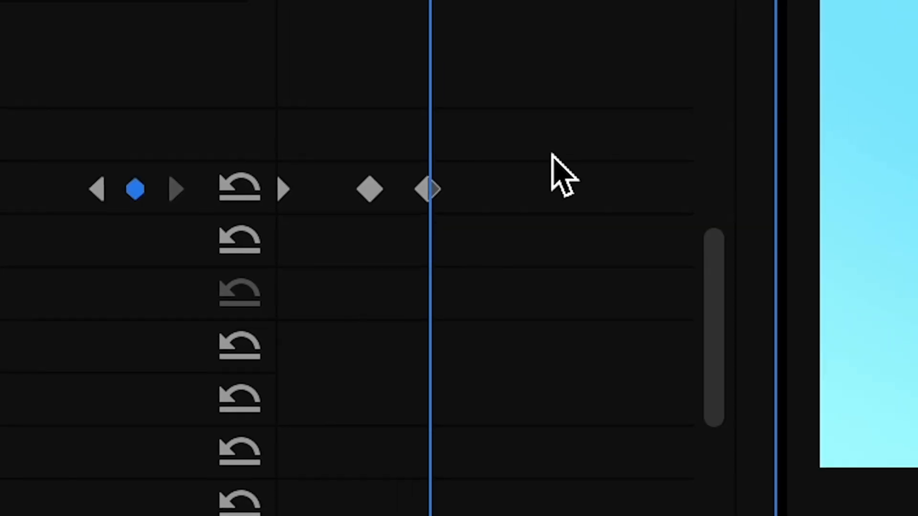
left_click_drag(430, 0, 326, 0)
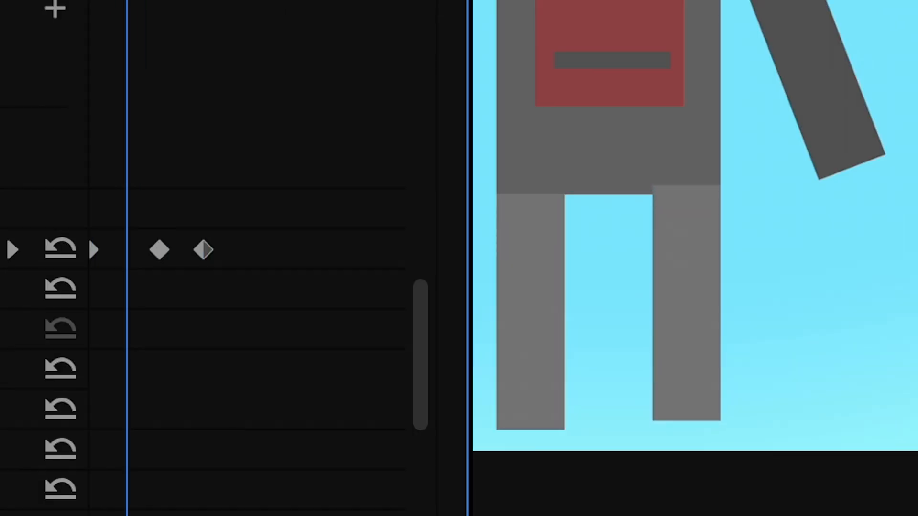
Preview the leg's up-and-down movement and add a fourth position keyframe after the third with the leg still lowered.
left_click_drag(127, 0, 254, 1)
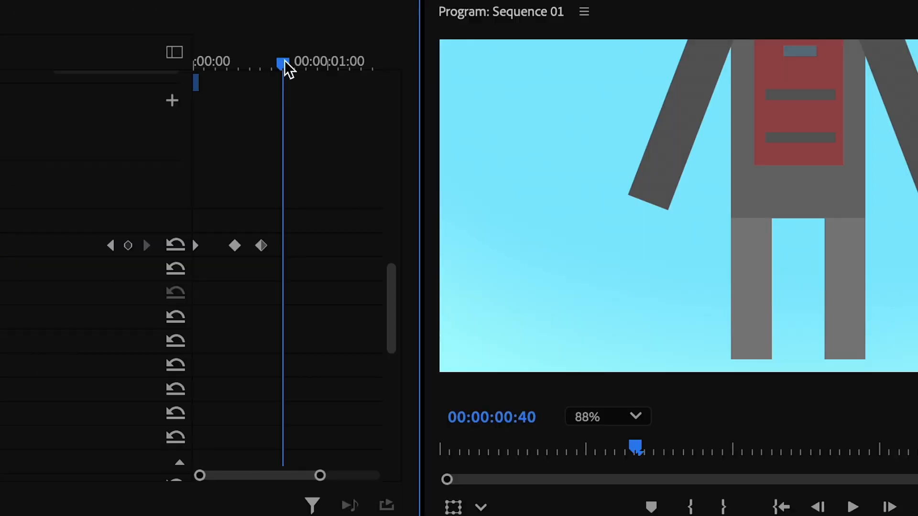
left_click_drag(472, 22, 435, 24)
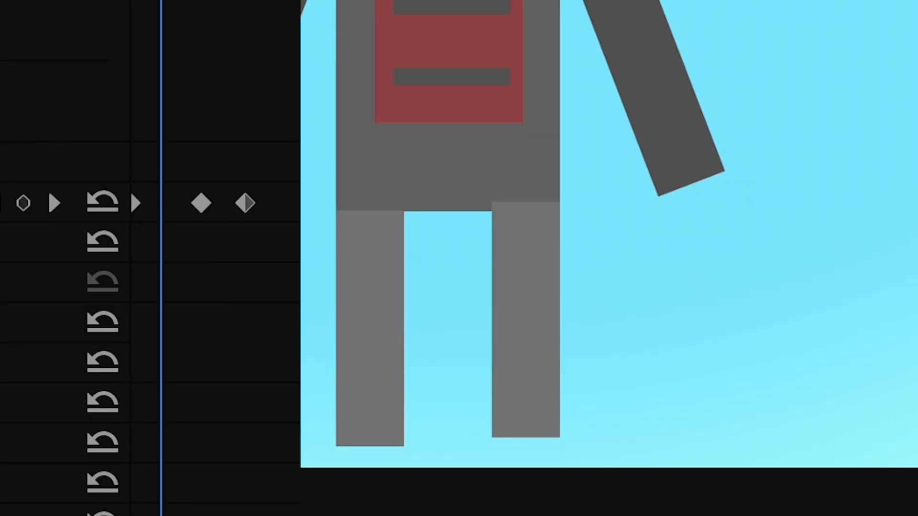
left_click_drag(259, 0, 278, 0)
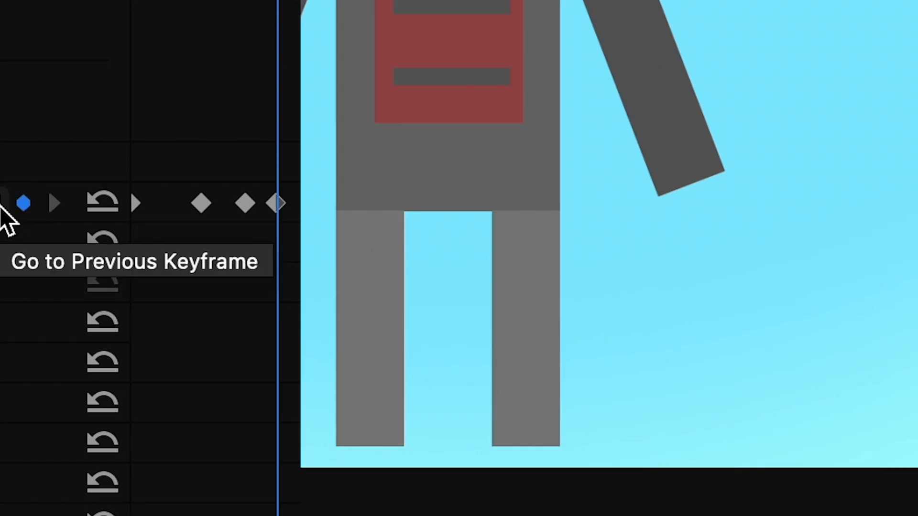
Step back through the leg's position keyframes to an earlier point of its movement.
left_click(4, 216)
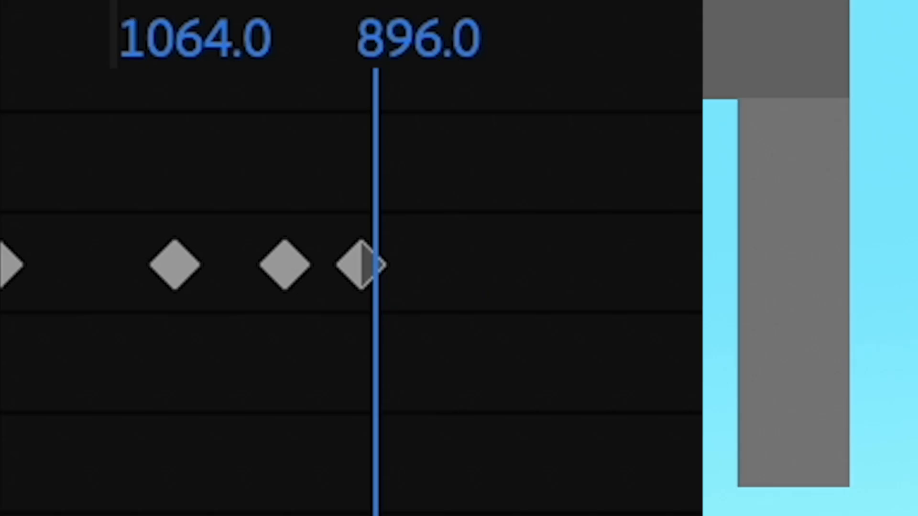
left_click(4, 264)
left_click(4, 264)
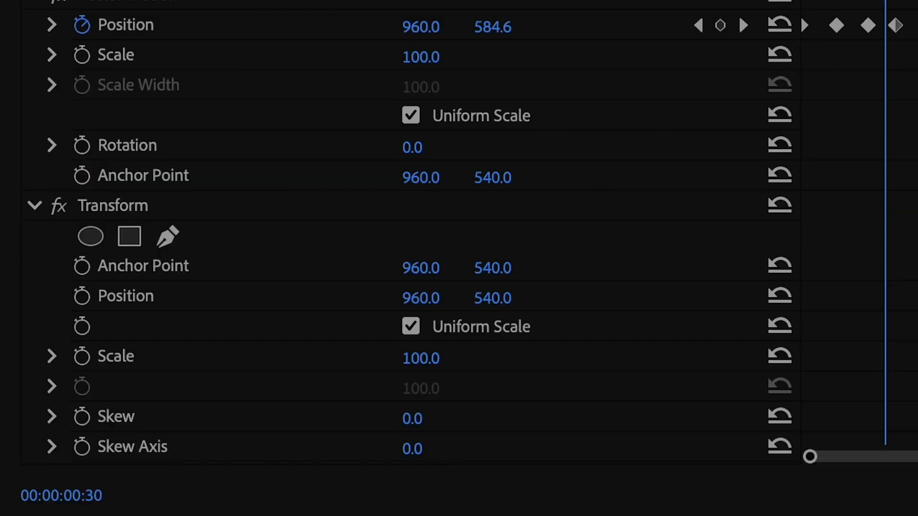
Turn on position keyframing for the graphic's Transform effect and play back the robot animation.
scroll(383, 239, "down", 2)
left_click(74, 240)
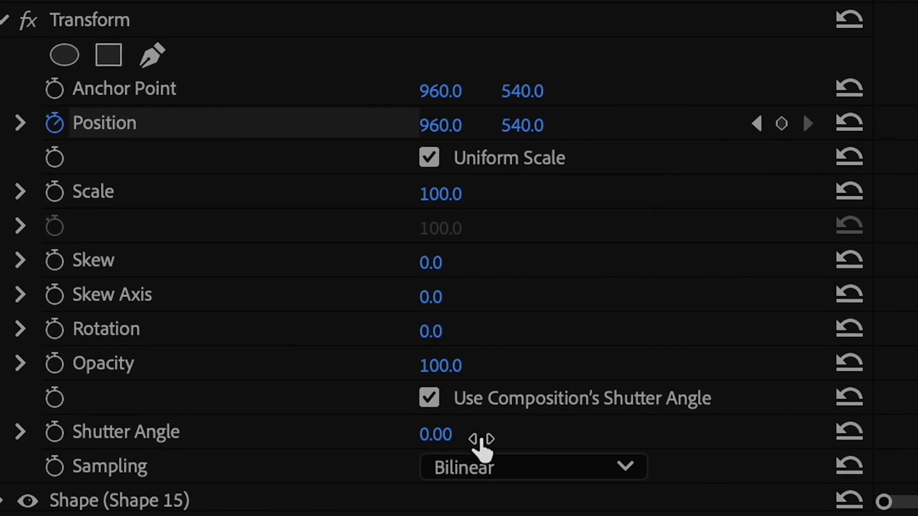
key("Return")
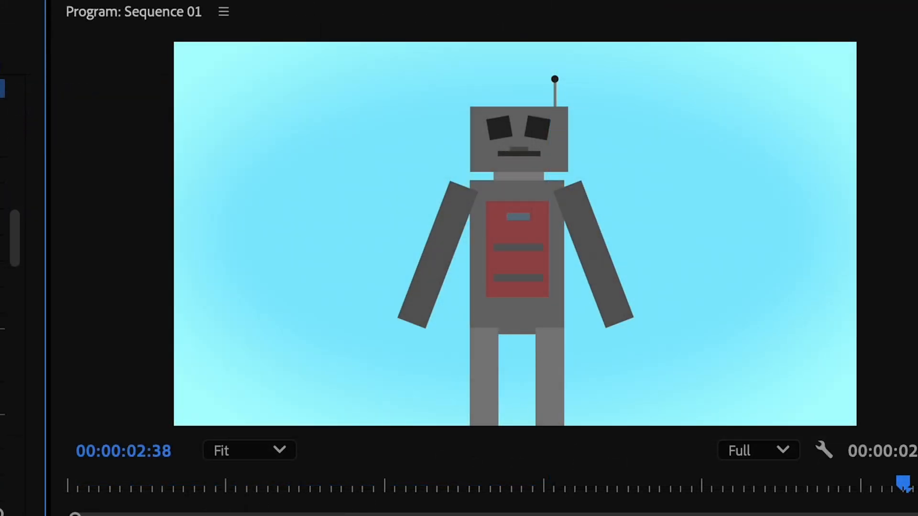
key("space")
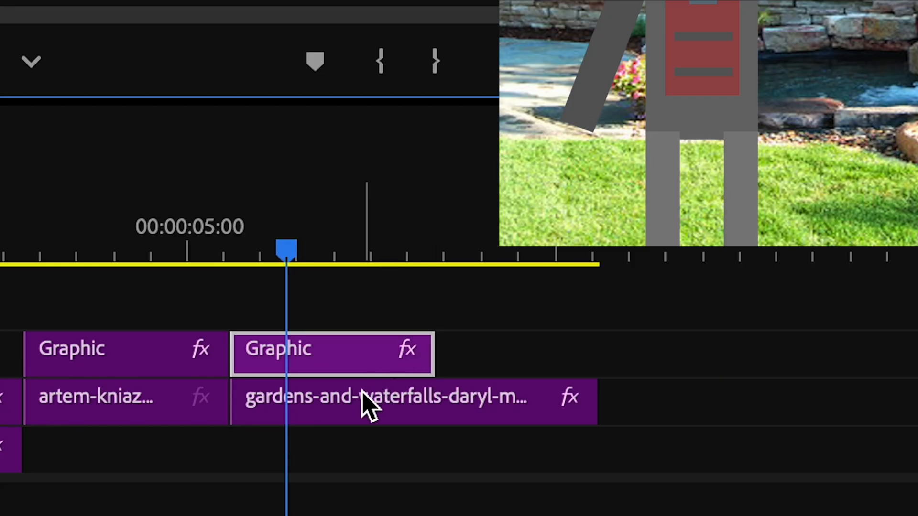
Place a copy of the garden clip on the track above the robot graphic and lower its opacity.
left_click_drag(368, 399, 396, 318)
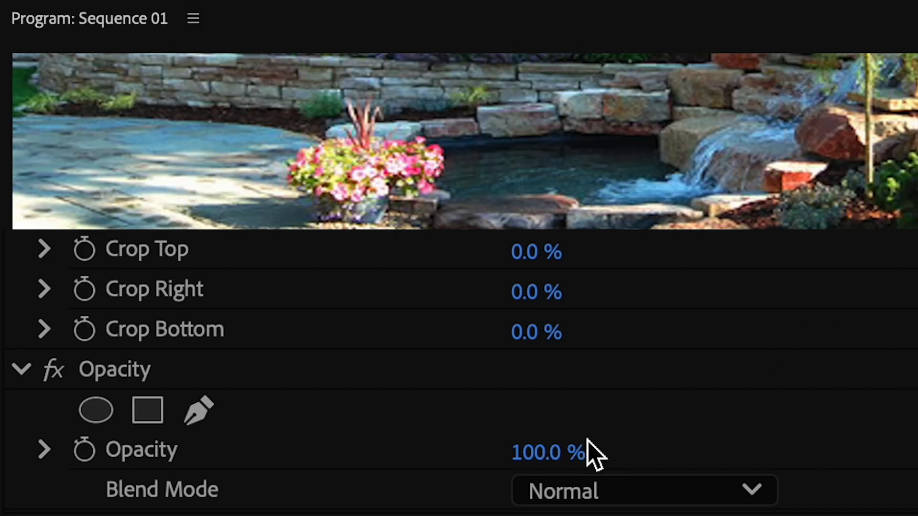
left_click_drag(570, 466, 479, 466)
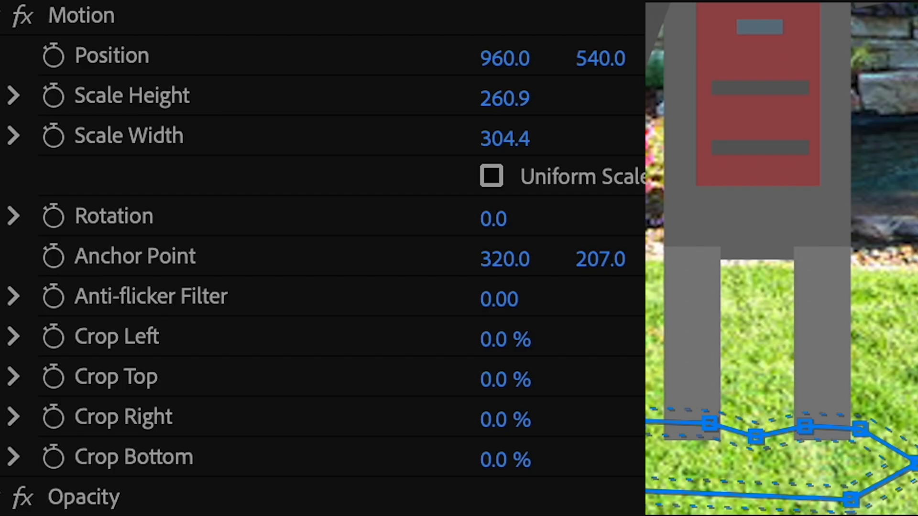
Shape the garden copy's opacity mask around the grass at the robot's feet and adjust the mask feather.
scroll(549, 502, "down", 5)
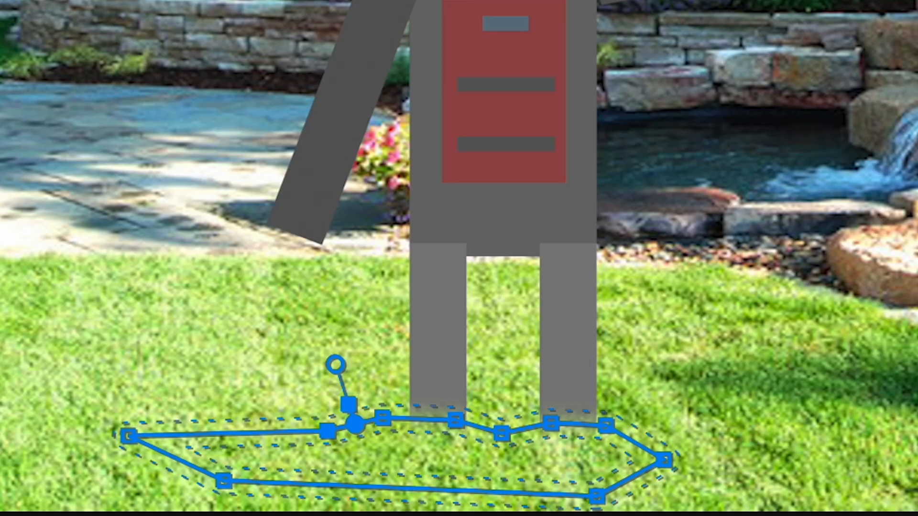
left_click(511, 422)
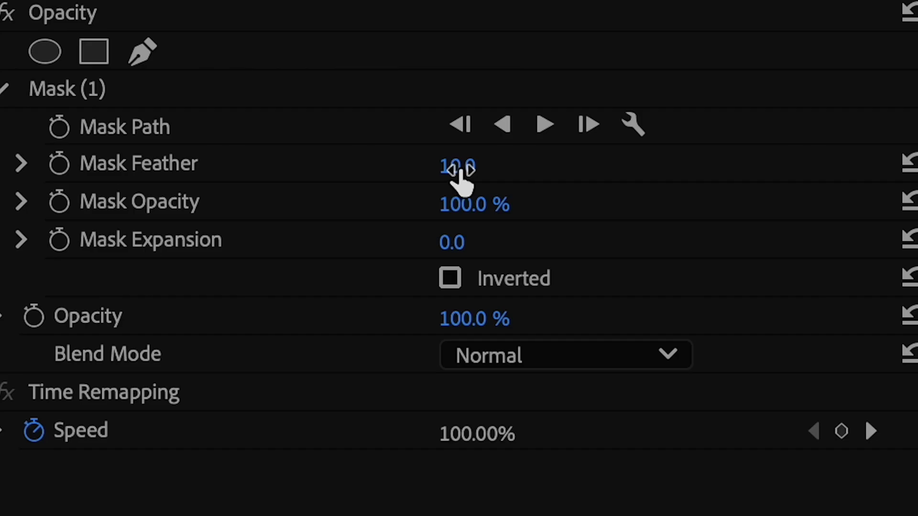
mouse_move(459, 180)
left_mouse_down()
mouse_move(476, 180)
mouse_move(457, 180)
left_mouse_up()
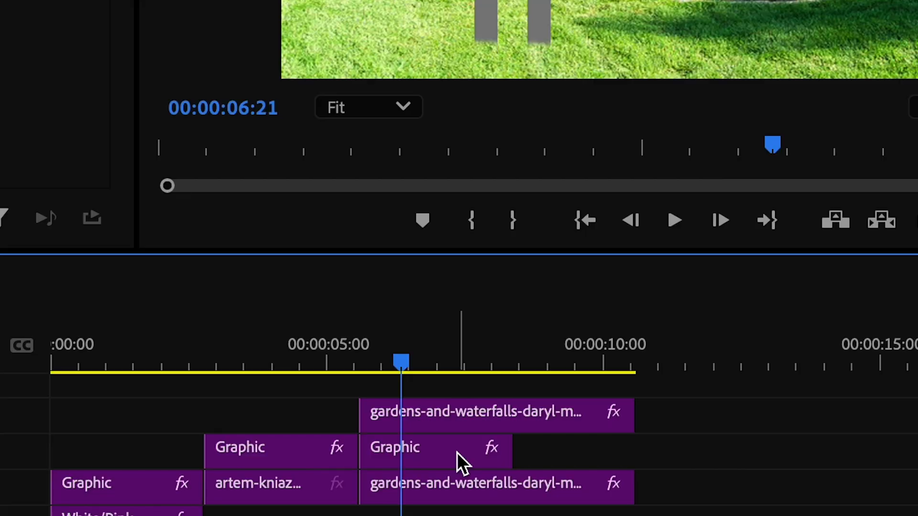
Duplicate the robot graphic onto the track above and apply the Basic 3D effect to the shadow copy.
left_click_drag(457, 452, 476, 390)
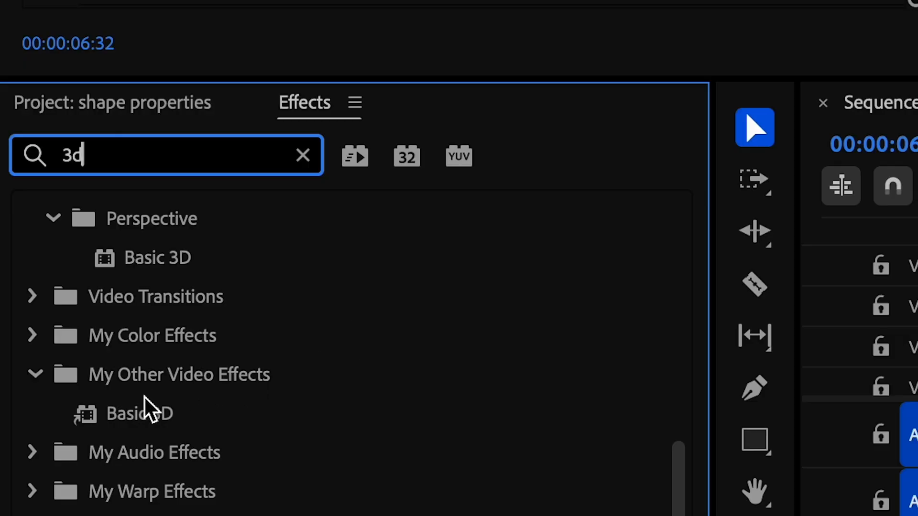
left_click(139, 417)
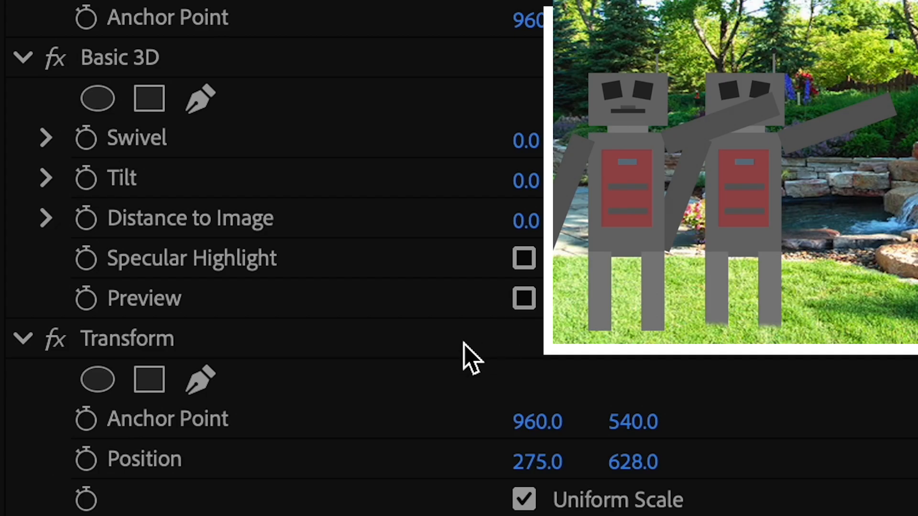
Place the Transform effect above Basic 3D on the shadow copy and set its swivel to -32° and tilt to -77°.
left_click(229, 344)
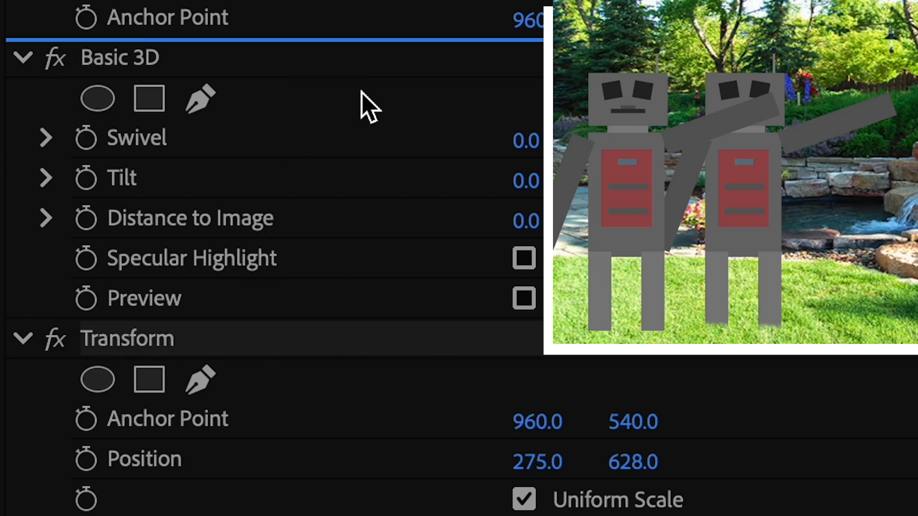
left_click_drag(362, 91, 362, 93)
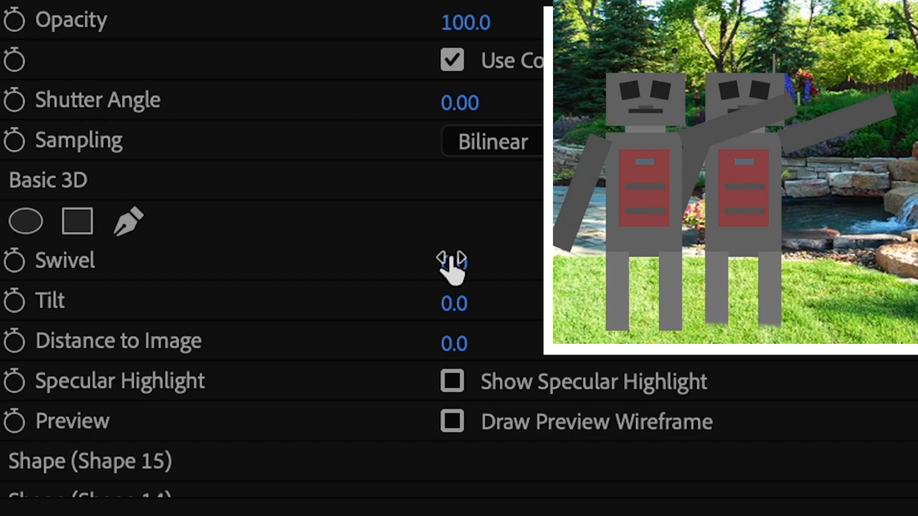
left_click_drag(450, 262, 403, 263)
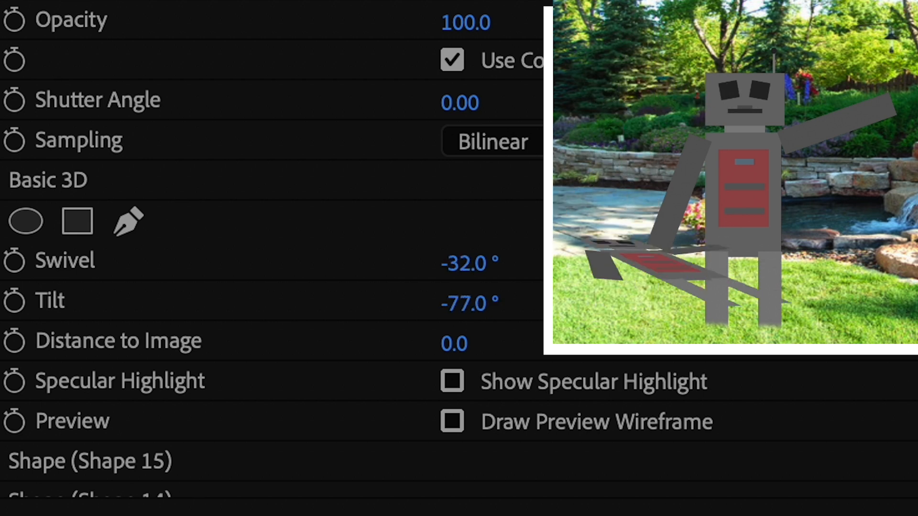
scroll(536, 282, "up", 1)
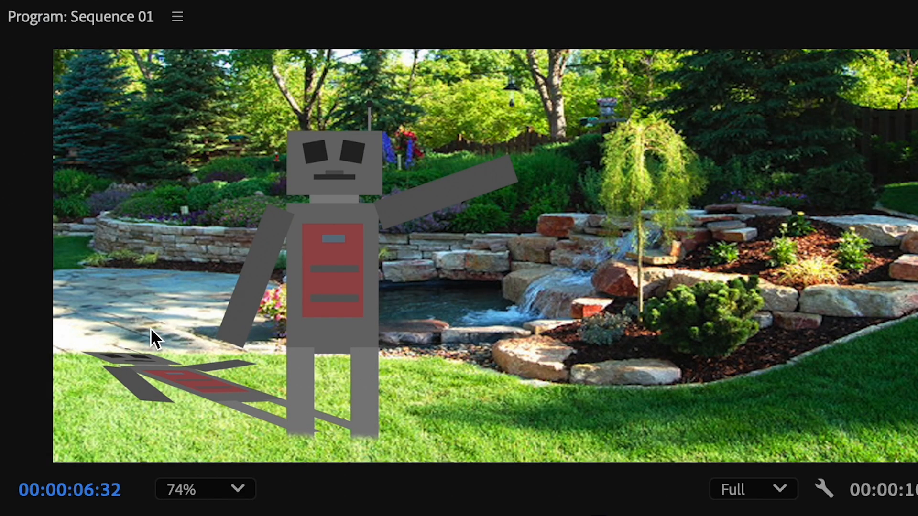
Tint the robot's shadow copy with black and the dark green 27551E.
left_click_drag(148, 372, 480, 329)
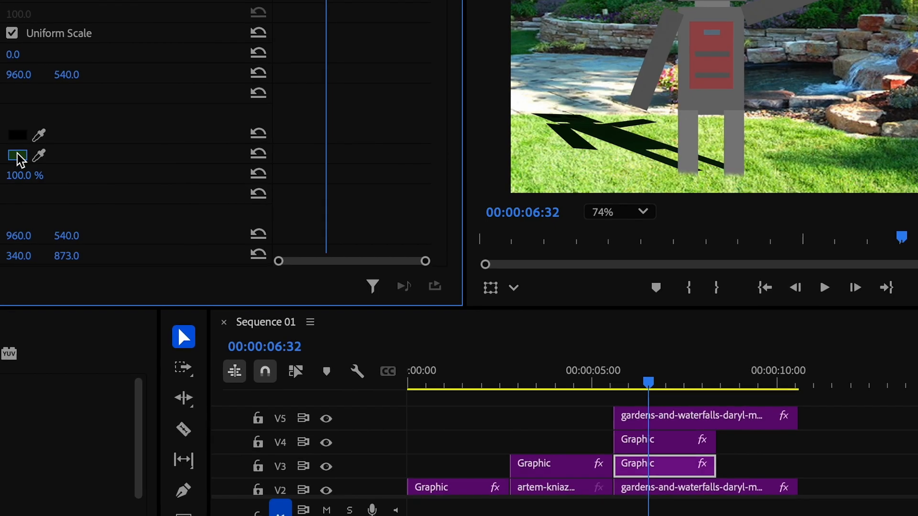
left_click(12, 153)
left_click_drag(590, 361, 555, 359)
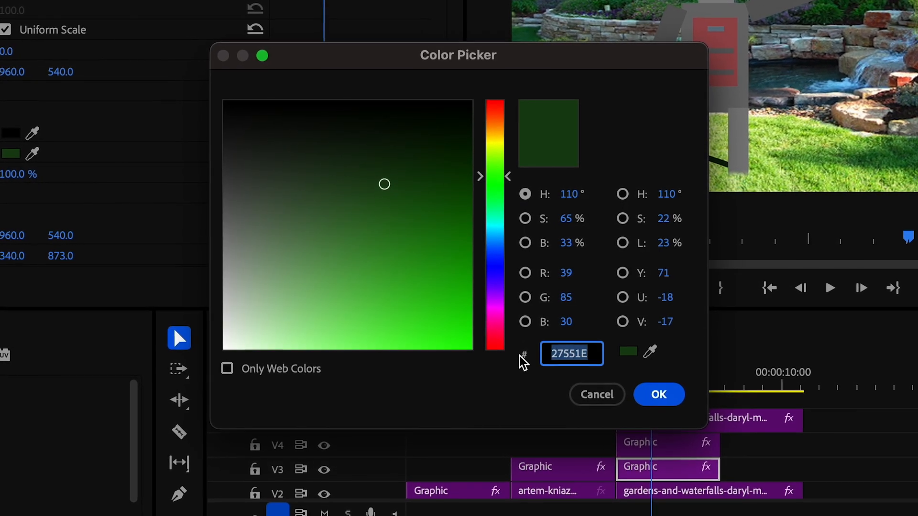
left_click(669, 402)
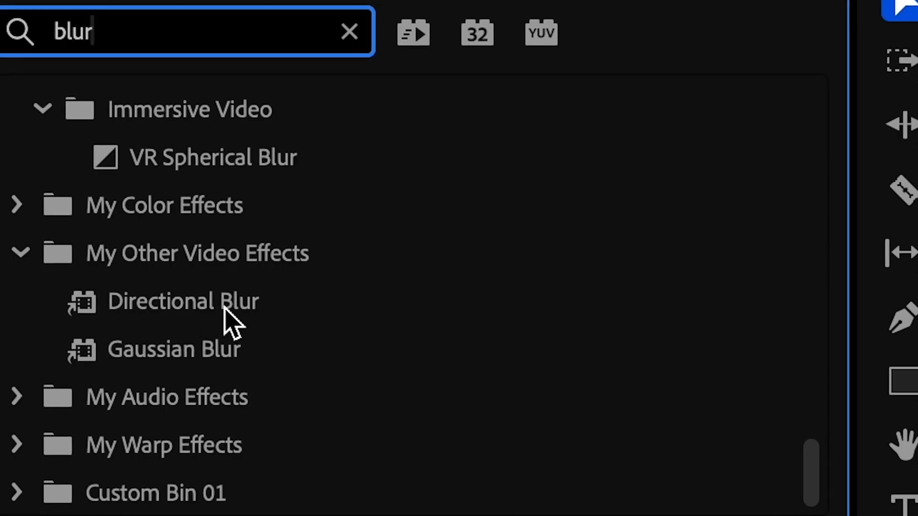
Apply Gaussian Blur to the shadow graphic and set its Transform opacity to 80.
left_click(149, 365)
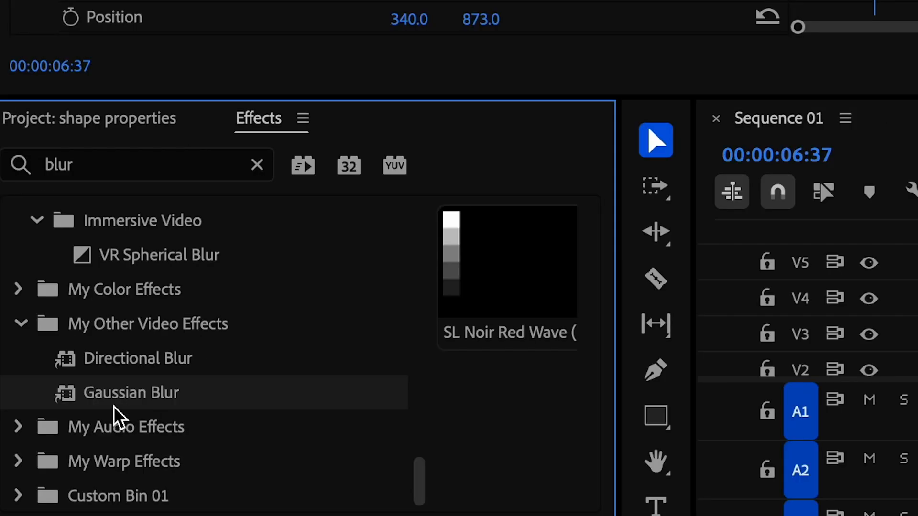
left_click_drag(109, 392, 917, 339)
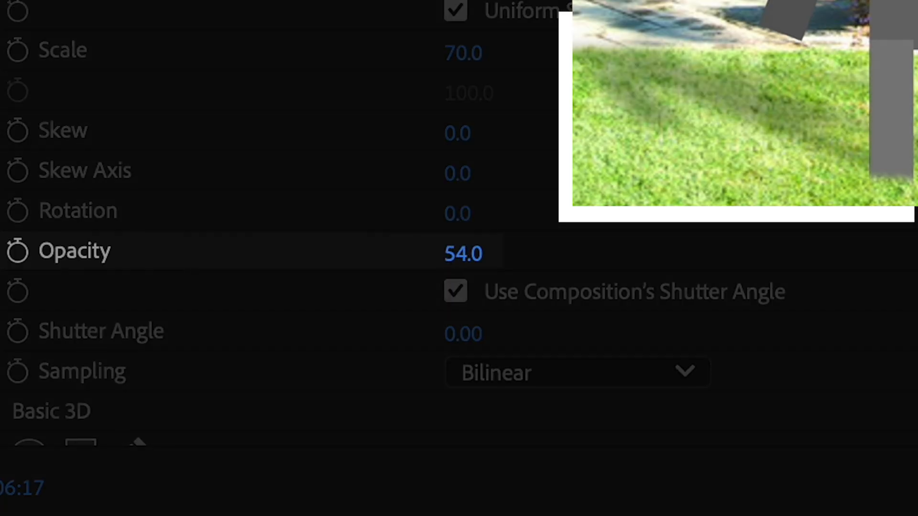
left_click_drag(463, 253, 497, 254)
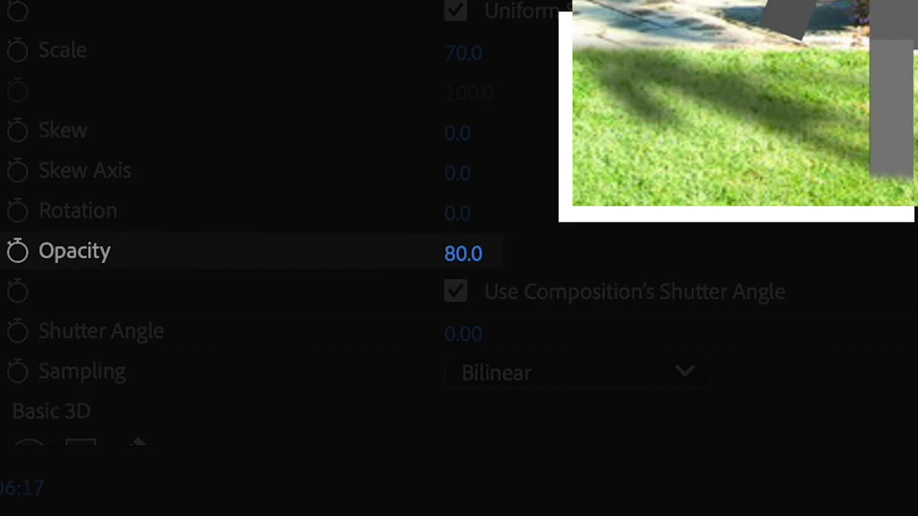